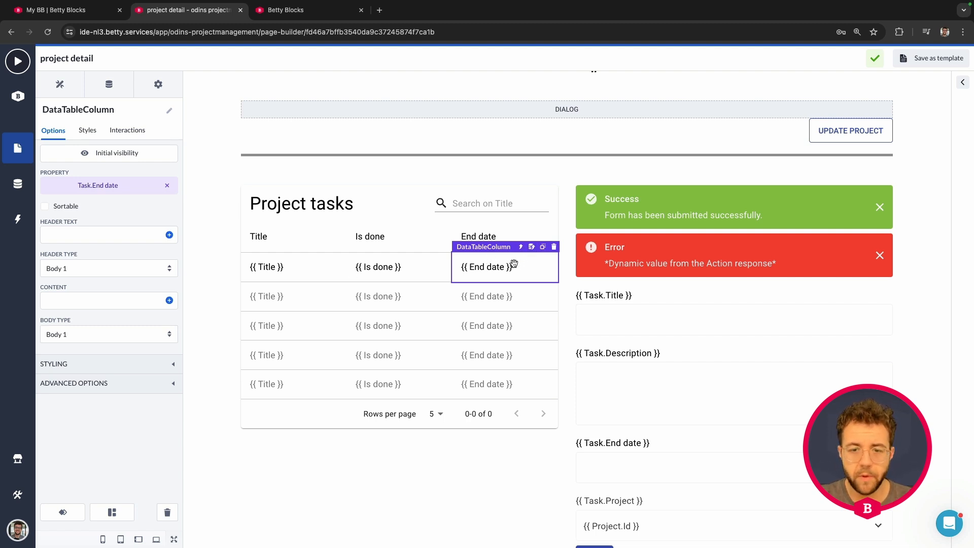
- Duplicate the End date column in the Project tasks table and clear the property from the copy
{"action": "left_click", "coordinate": [376, 269]}
{"action": "left_click", "coordinate": [496, 267]}
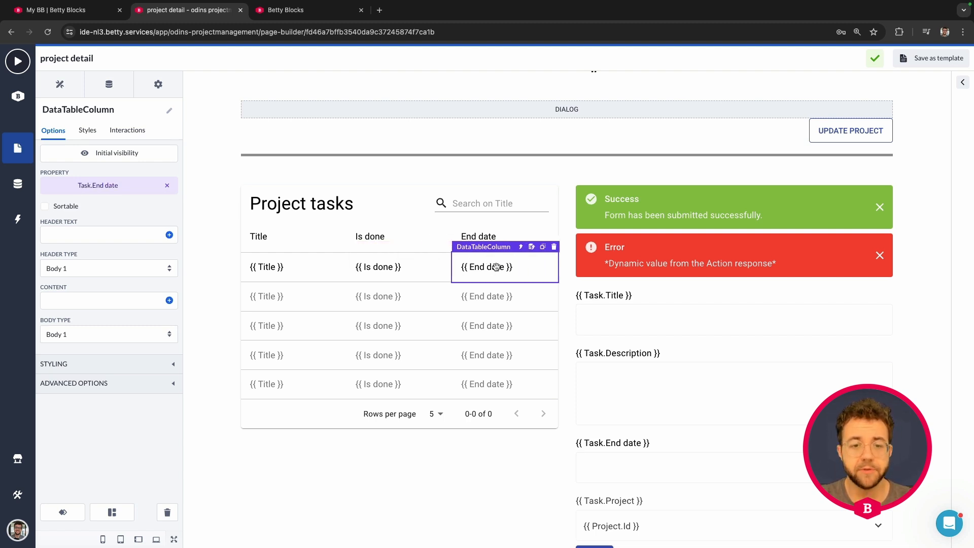
{"action": "left_click", "coordinate": [543, 247]}
{"action": "left_click", "coordinate": [521, 268]}
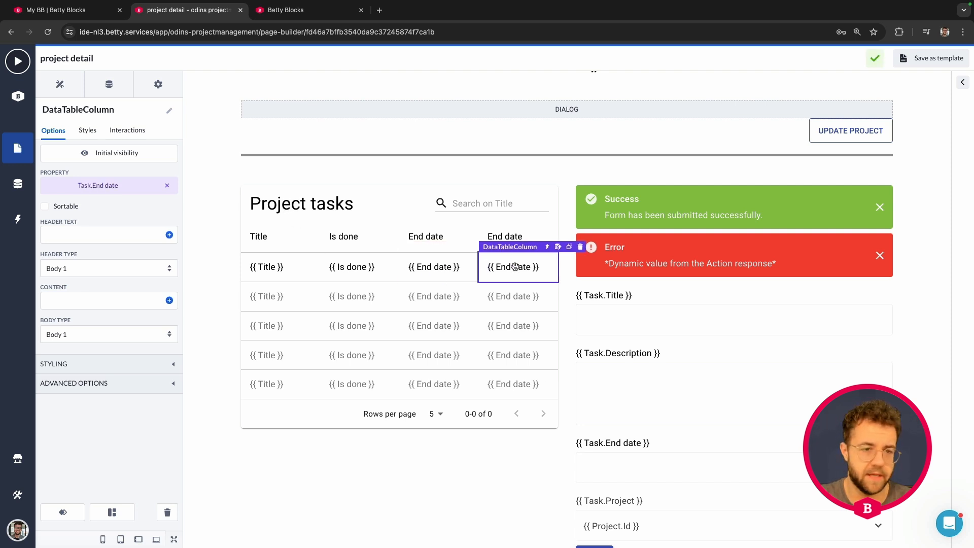
{"action": "left_click", "coordinate": [168, 188]}
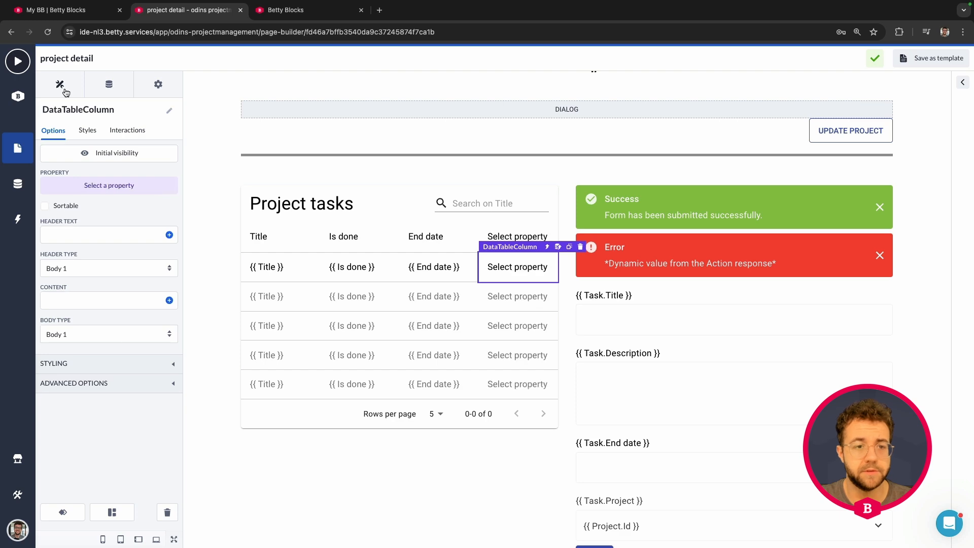
{"action": "left_click", "coordinate": [65, 90]}
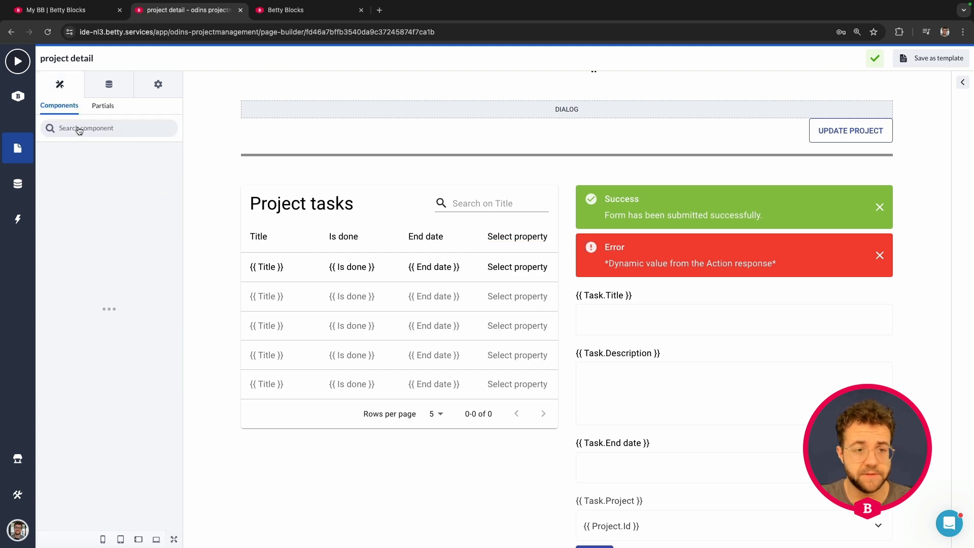
{"action": "scroll", "coordinate": [88, 257], "scroll_direction": "down", "scroll_amount": 10}
{"action": "scroll", "coordinate": [96, 255], "scroll_direction": "up", "scroll_amount": 15}
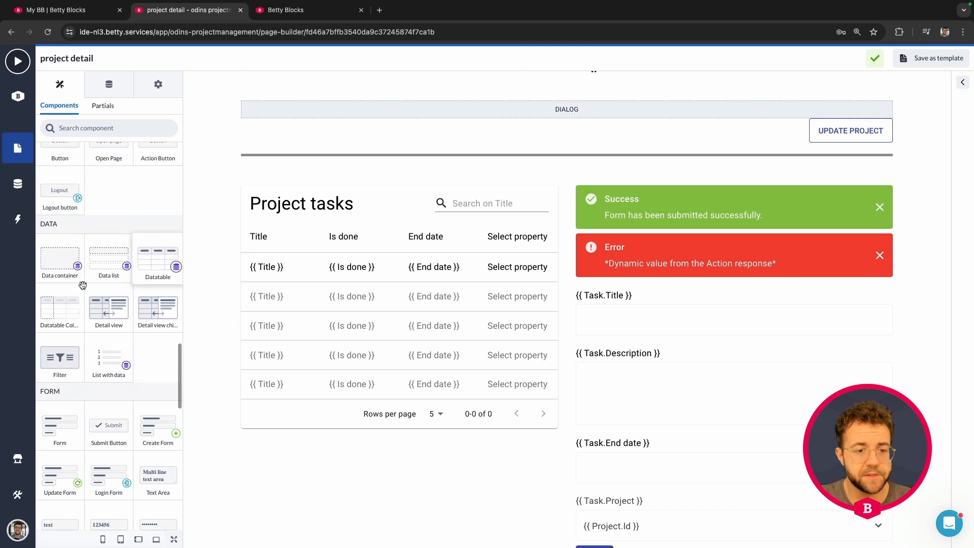
{"action": "left_click", "coordinate": [511, 263]}
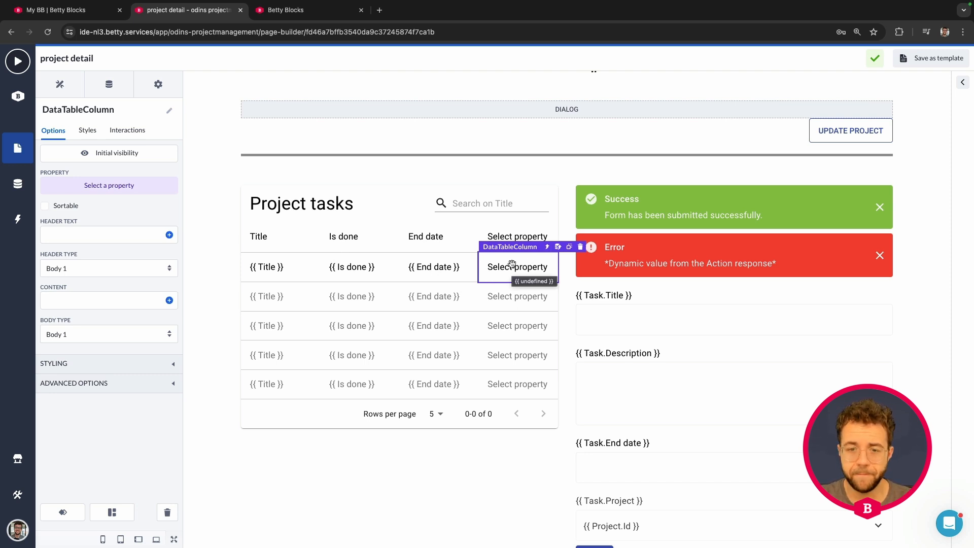
{"action": "scroll", "coordinate": [509, 209], "scroll_direction": "up", "scroll_amount": 1}
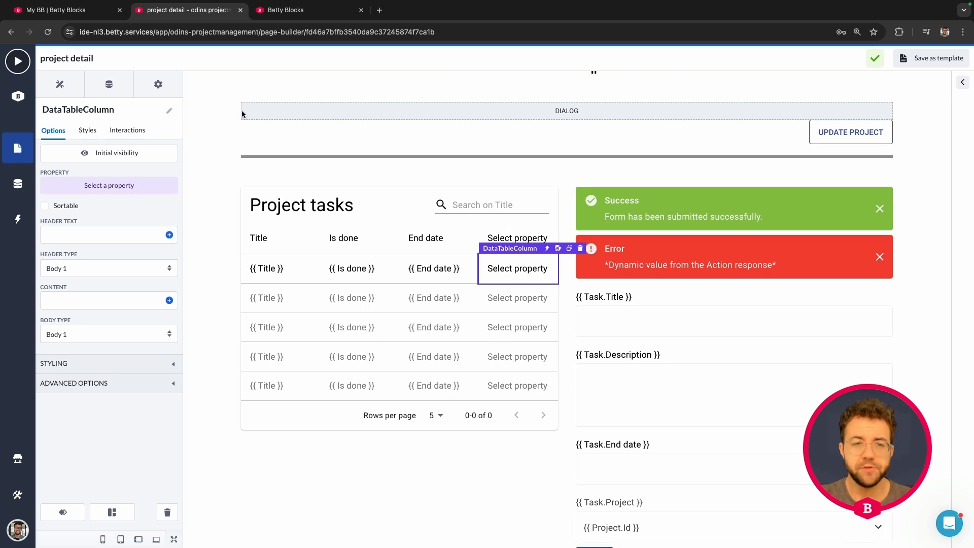
- Place an Action Button component in the new empty column of the Project tasks table
{"action": "left_click", "coordinate": [59, 85]}
{"action": "scroll", "coordinate": [98, 189], "scroll_direction": "down", "scroll_amount": 3}
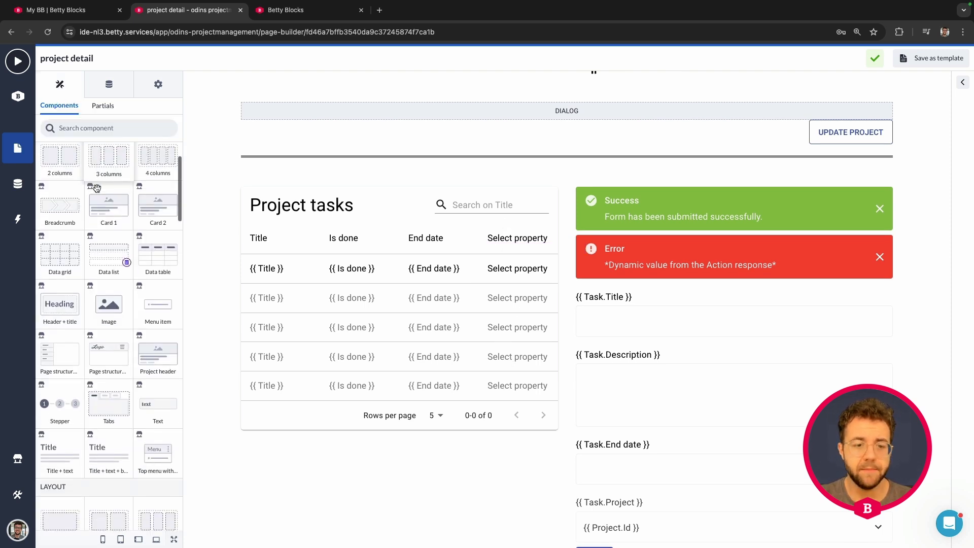
{"action": "scroll", "coordinate": [98, 189], "scroll_direction": "down", "scroll_amount": 10}
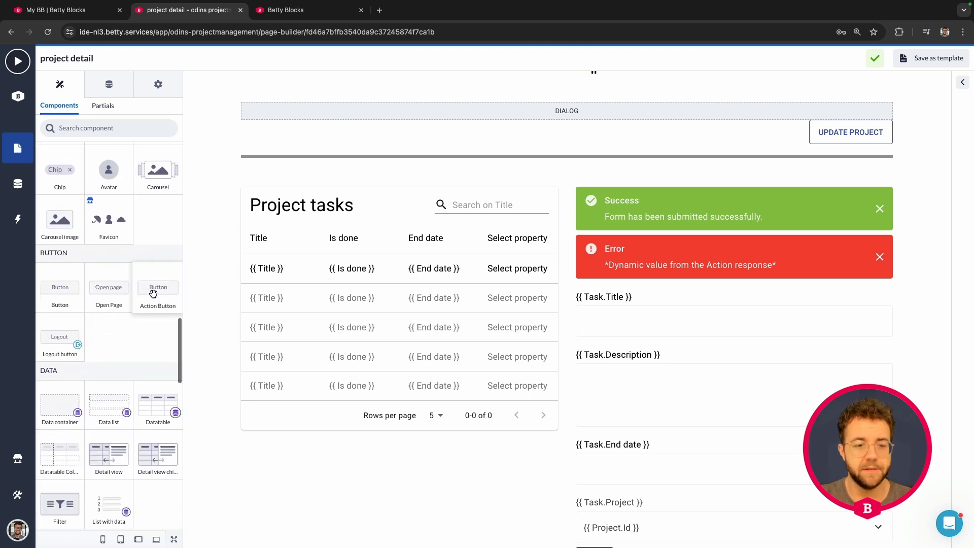
{"action": "left_click_drag", "start_coordinate": [158, 287], "coordinate": [501, 274]}
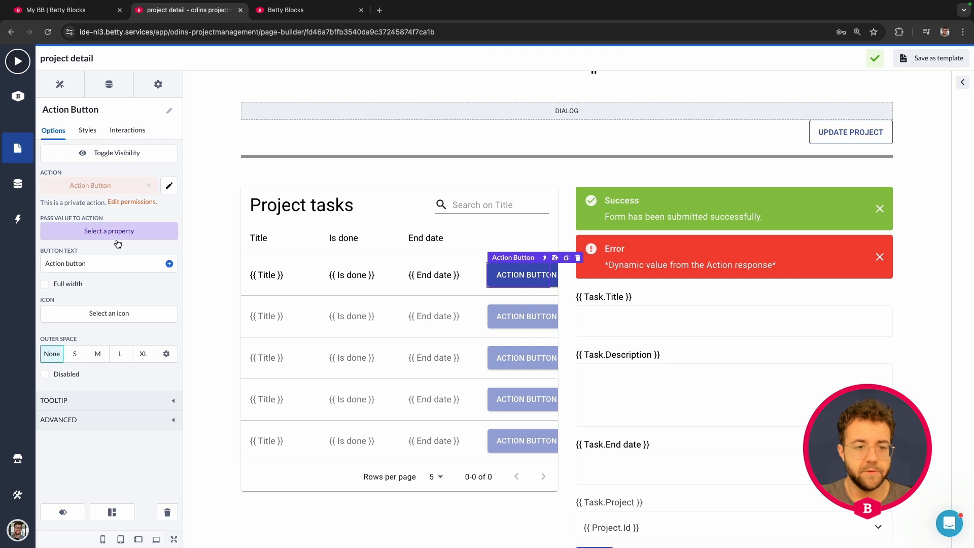
- Clear the action button's text and give it the CheckBox icon
{"action": "left_click_drag", "start_coordinate": [121, 261], "coordinate": [50, 258]}
{"action": "key", "text": "BackSpace"}
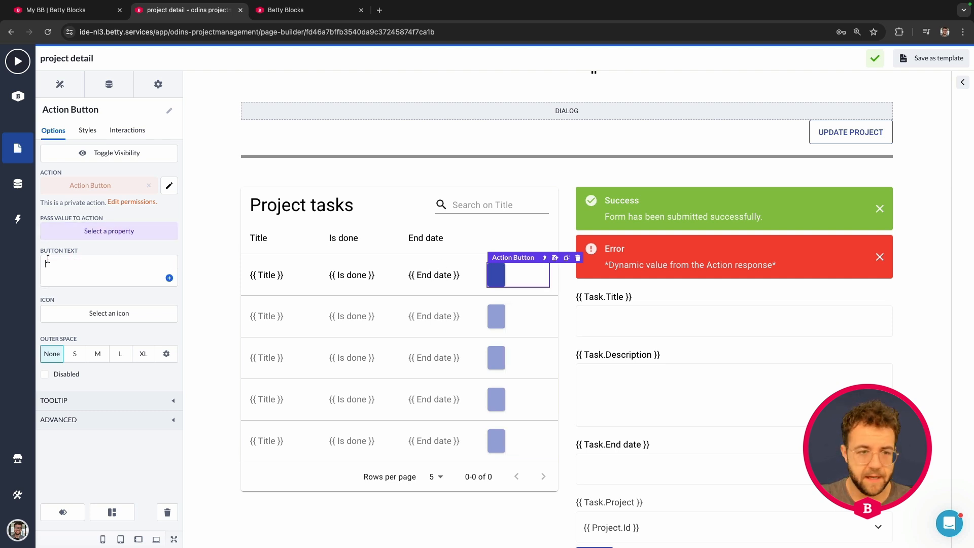
{"action": "left_click", "coordinate": [110, 313]}
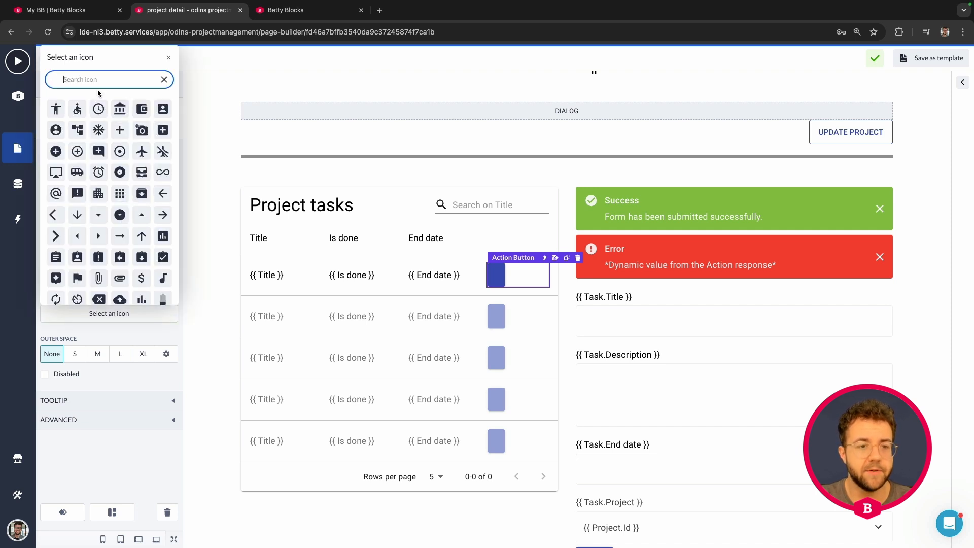
{"action": "type", "text": "check"}
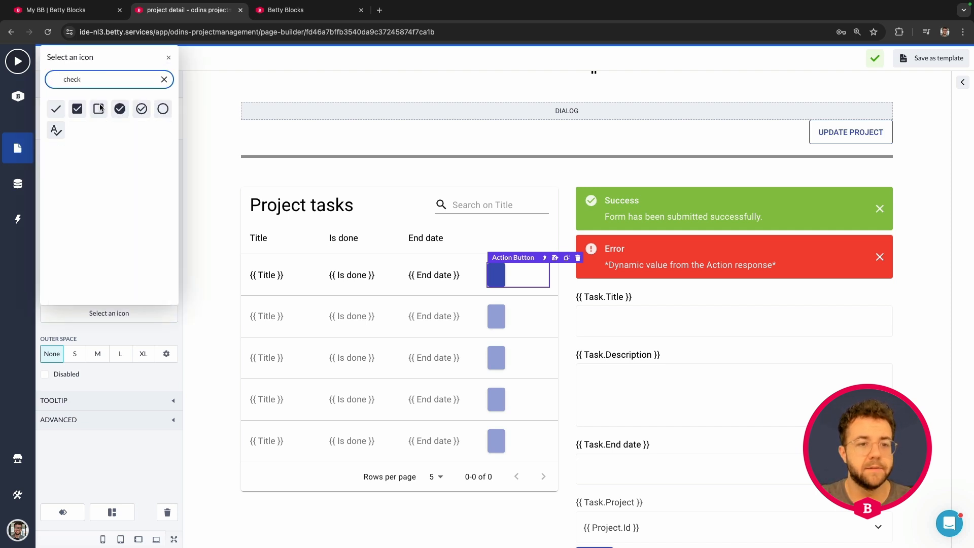
{"action": "left_click", "coordinate": [77, 108]}
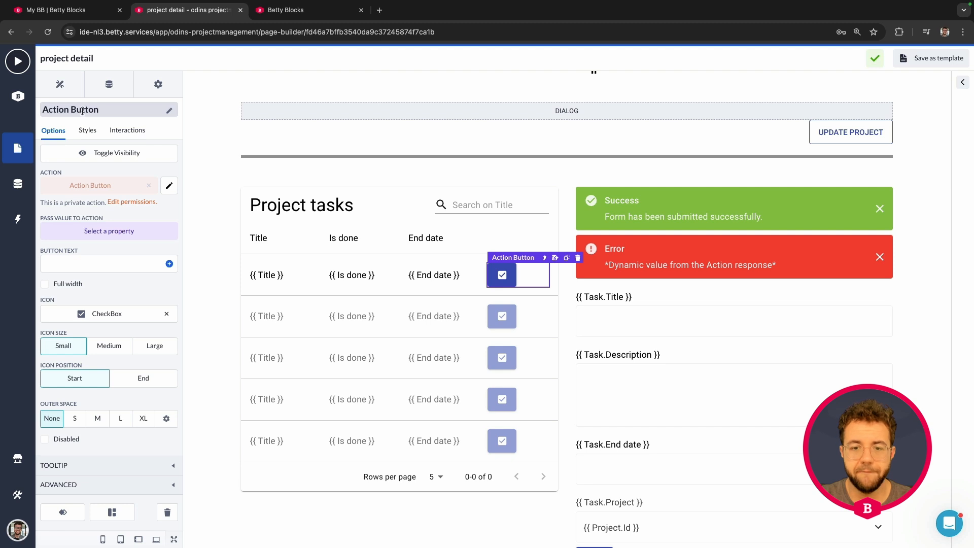
- Try the Outline style on the action button and return it to Filled
{"action": "left_click", "coordinate": [90, 133]}
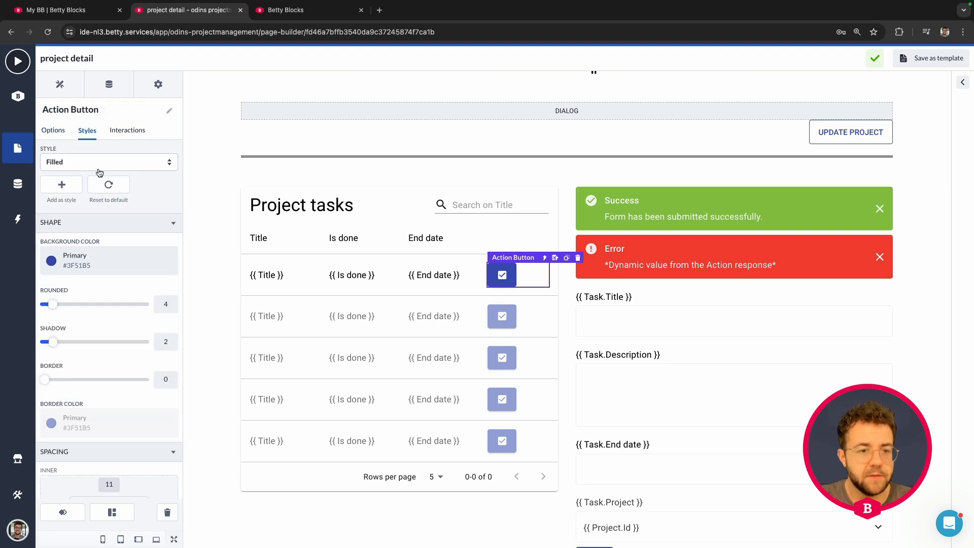
{"action": "left_click", "coordinate": [99, 169]}
{"action": "left_click", "coordinate": [76, 183]}
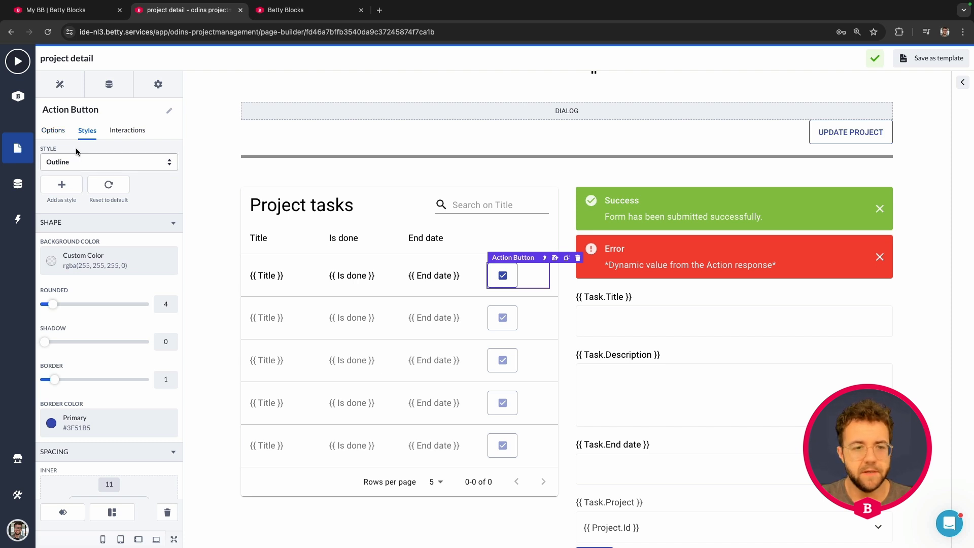
{"action": "left_click", "coordinate": [75, 164]}
{"action": "key", "text": "Escape"}
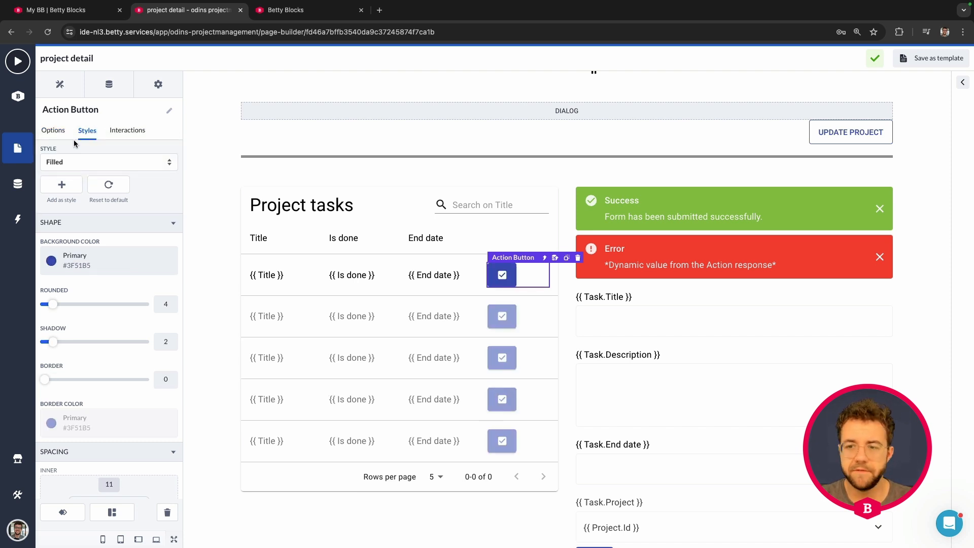
- Enable a tooltip on the action button with the content "Finish task"
{"action": "left_click", "coordinate": [54, 131]}
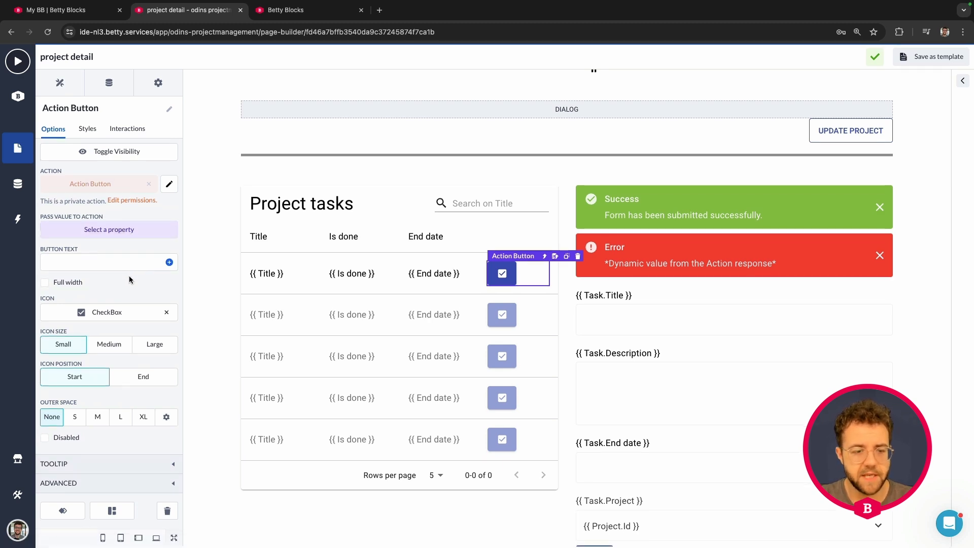
{"action": "left_click", "coordinate": [129, 468]}
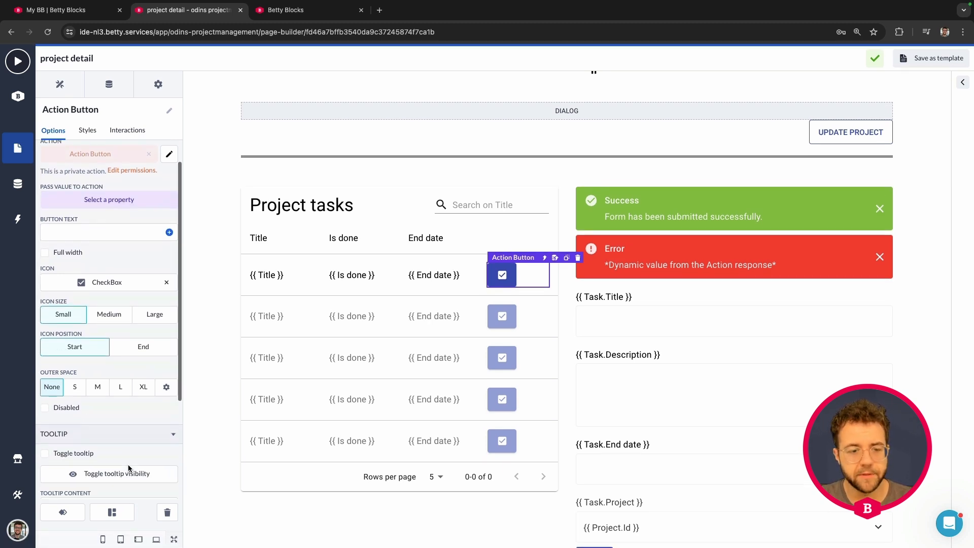
{"action": "left_click", "coordinate": [45, 310]}
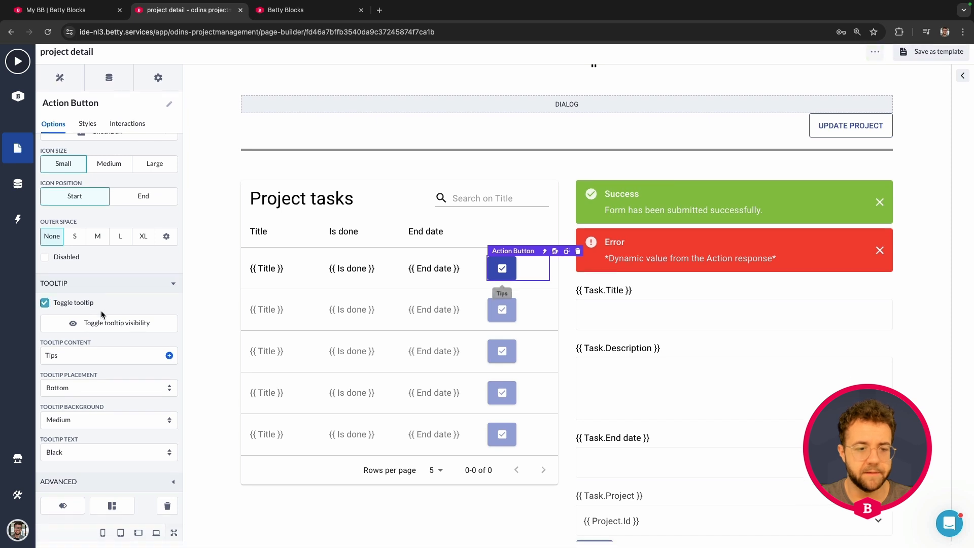
{"action": "double_click", "coordinate": [51, 361]}
{"action": "type", "text": "Finish task"}
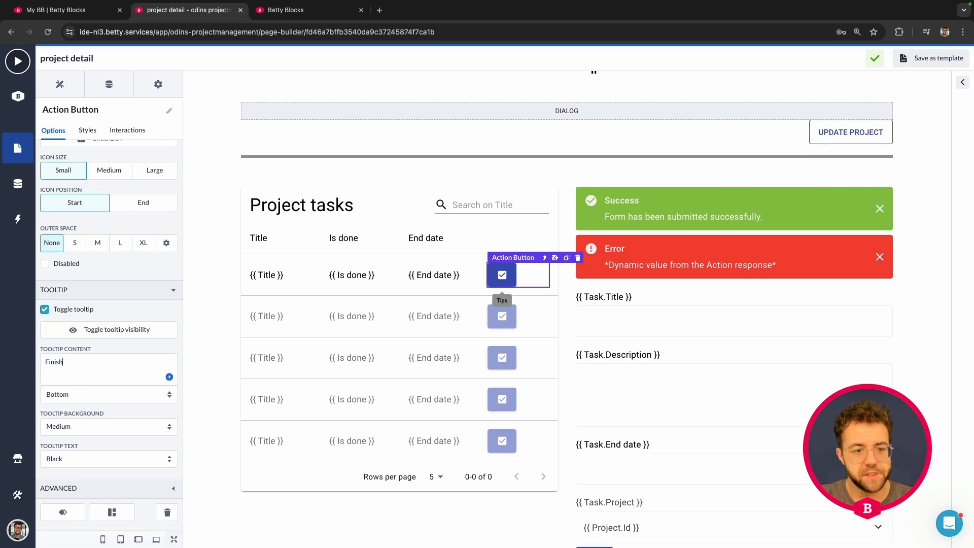
{"action": "left_click", "coordinate": [141, 411]}
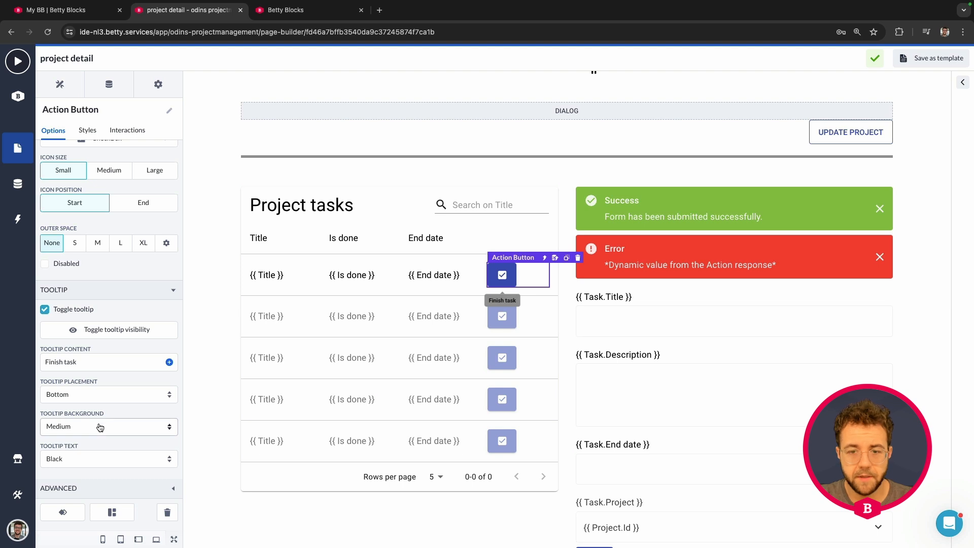
- Set the action button's tooltip background to Dark and its tooltip text to White
{"action": "left_click", "coordinate": [100, 428]}
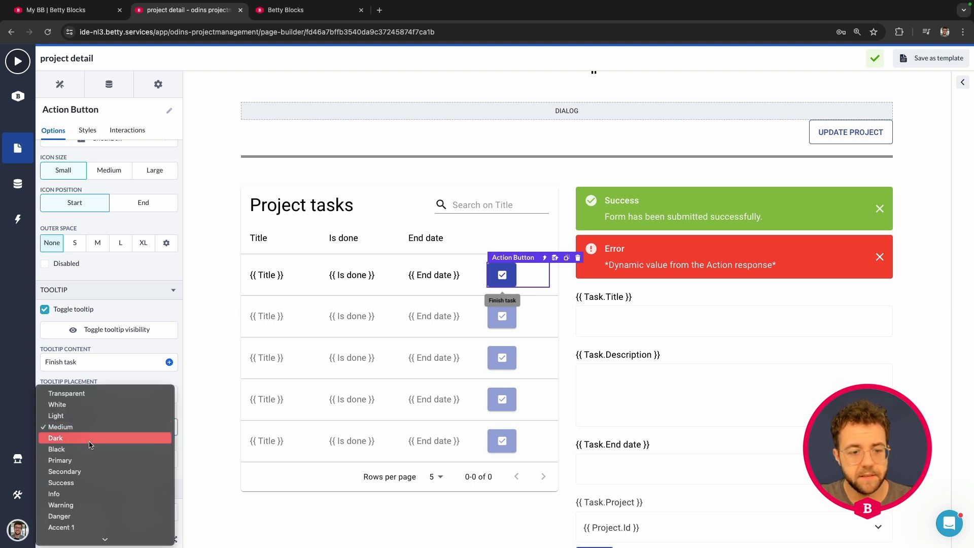
{"action": "left_click", "coordinate": [89, 441]}
{"action": "left_click", "coordinate": [94, 458]}
{"action": "left_click", "coordinate": [79, 415]}
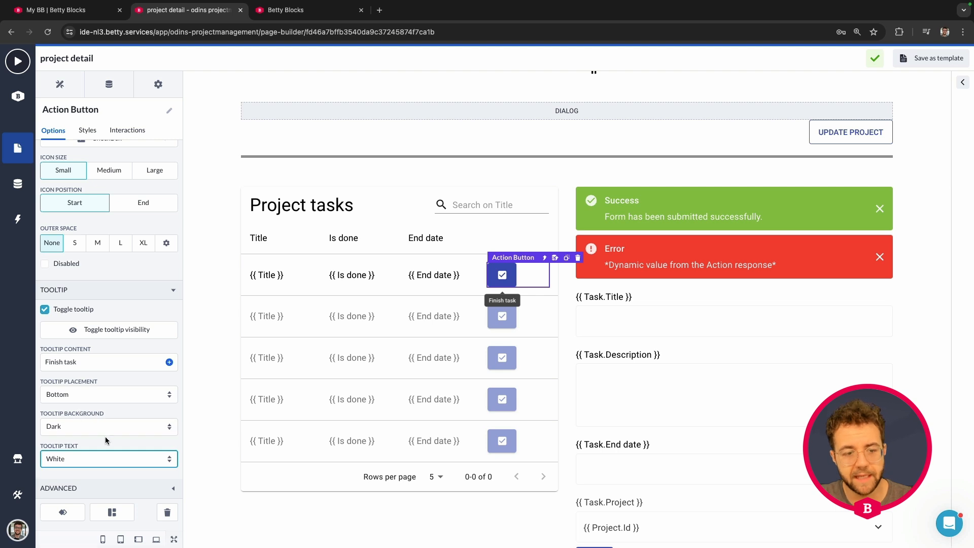
- Pass the Task's Id property as the value to the button's action
{"action": "left_click", "coordinate": [116, 290]}
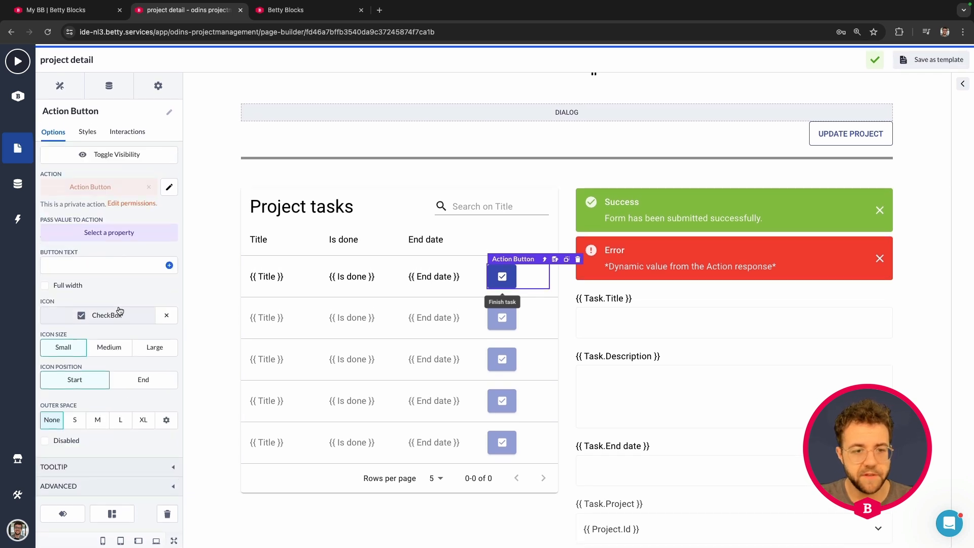
{"action": "left_click", "coordinate": [126, 238]}
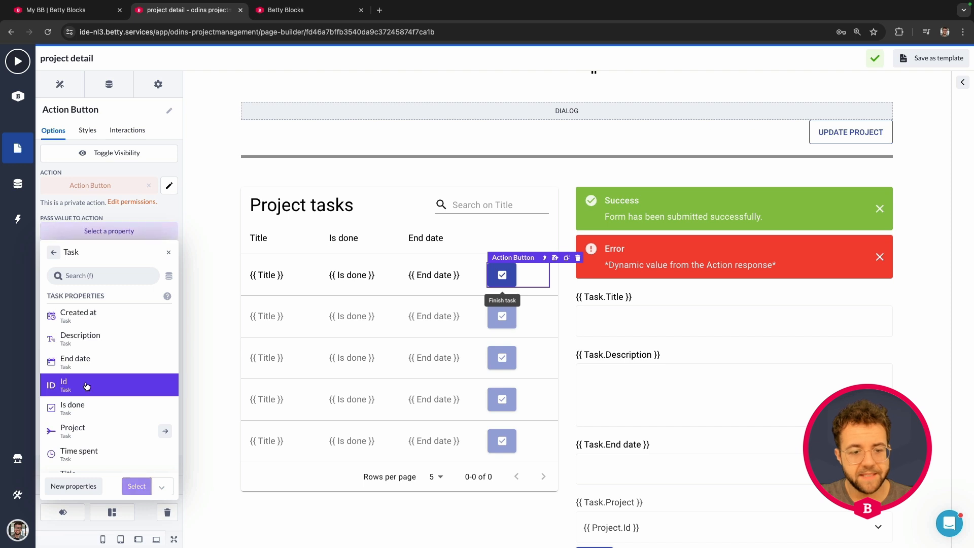
{"action": "left_click", "coordinate": [136, 486]}
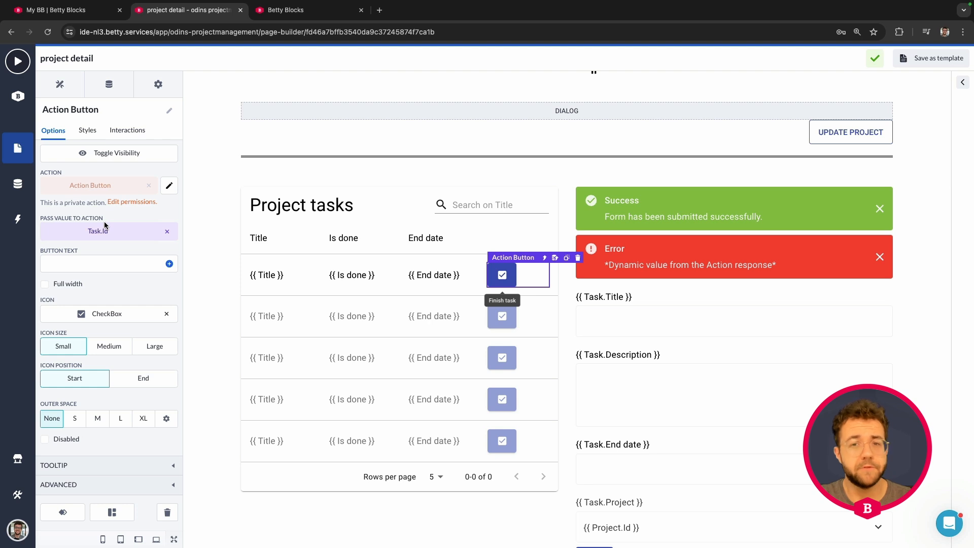
- Create and save an interaction on the action button that runs Refetch on DataTable - Tasks at onActionSuccess
{"action": "left_click", "coordinate": [126, 132]}
{"action": "left_click", "coordinate": [124, 148]}
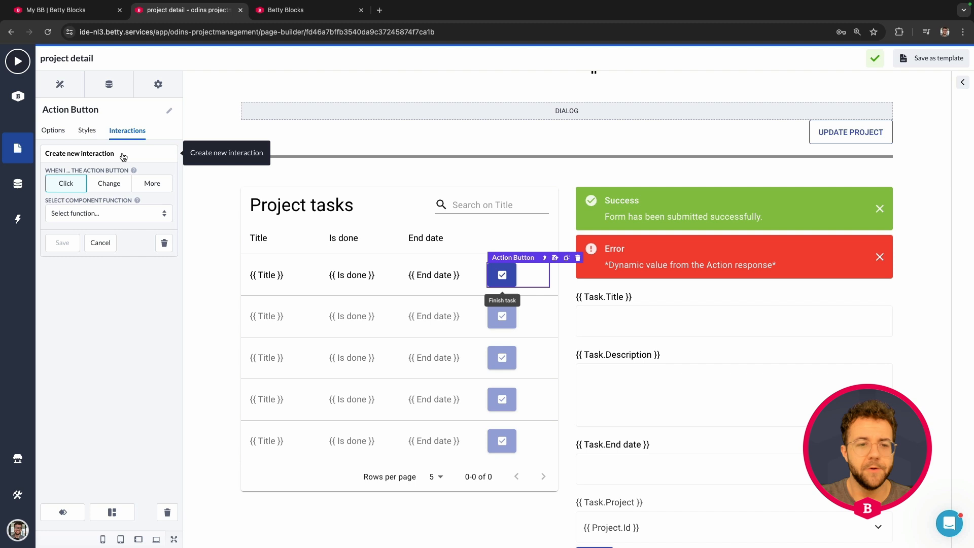
{"action": "left_click", "coordinate": [153, 183]}
{"action": "left_click", "coordinate": [122, 205]}
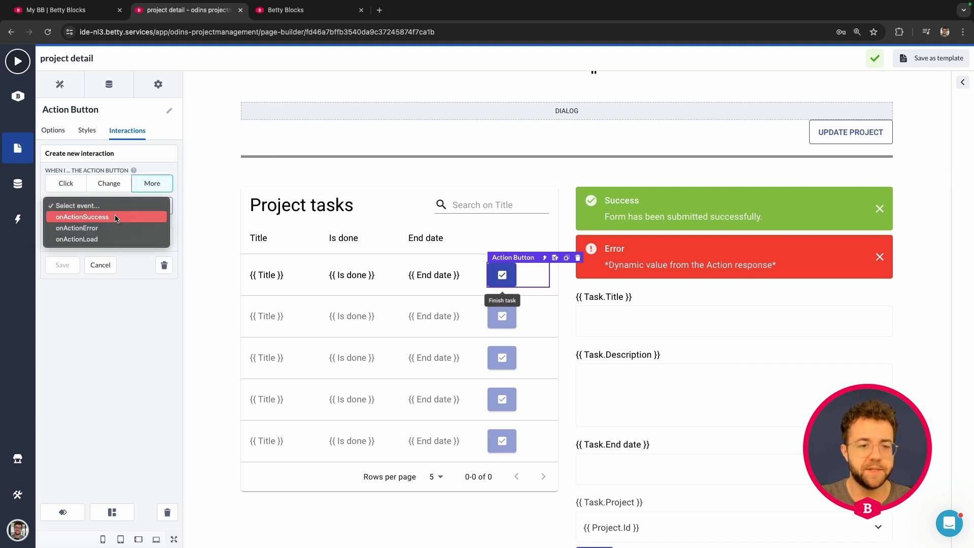
{"action": "left_click", "coordinate": [116, 216]}
{"action": "left_click", "coordinate": [110, 235]}
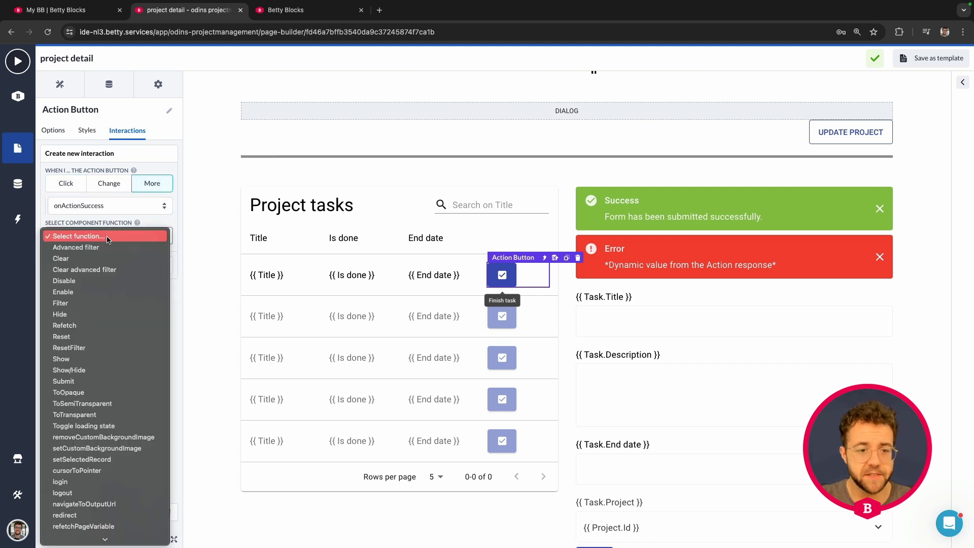
{"action": "left_click", "coordinate": [78, 330]}
{"action": "left_click", "coordinate": [108, 264]}
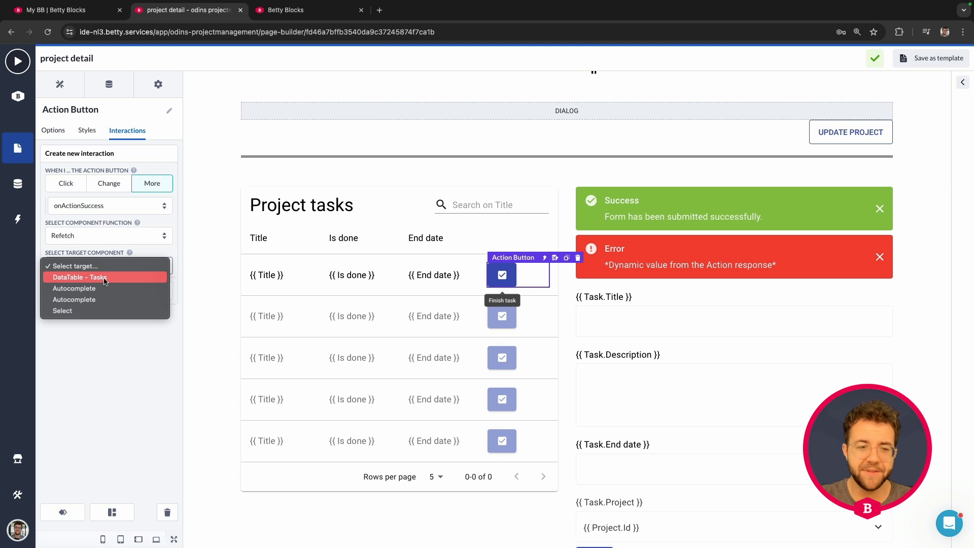
{"action": "left_click", "coordinate": [105, 278]}
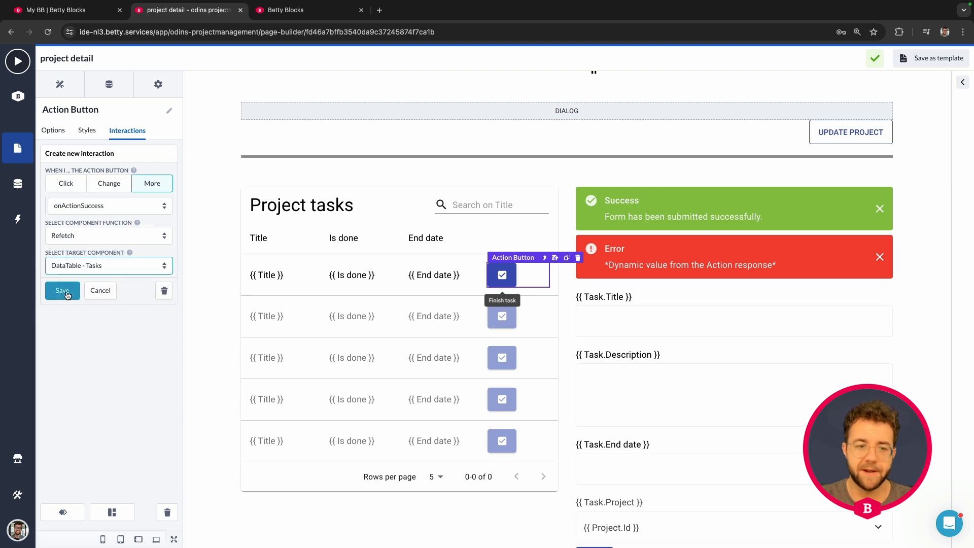
{"action": "left_click", "coordinate": [62, 290]}
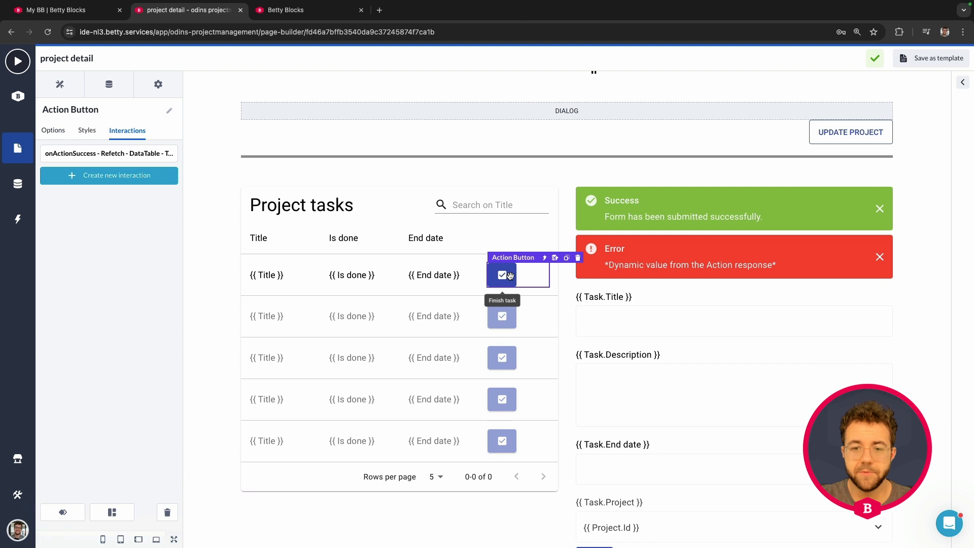
- Open the action linked to the action button for editing
{"action": "left_click", "coordinate": [53, 130]}
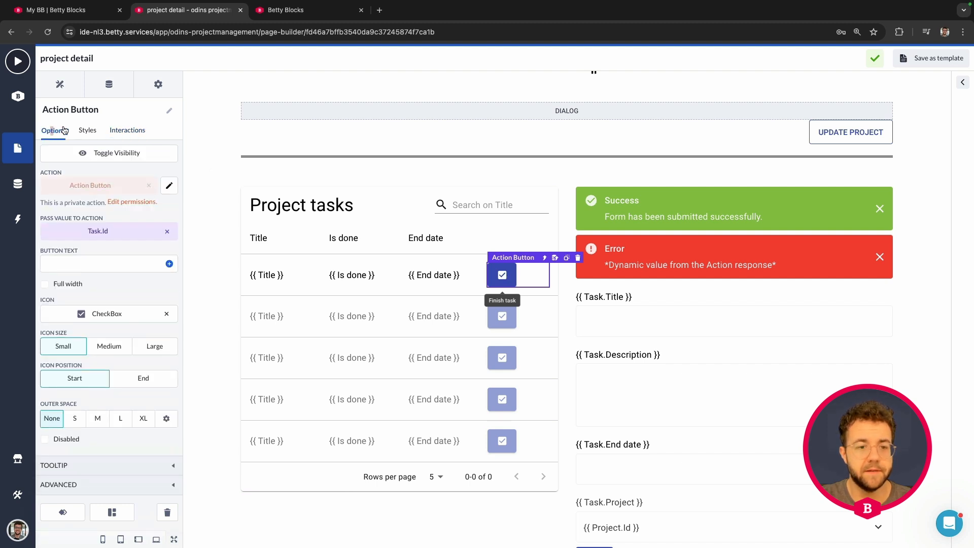
{"action": "left_click", "coordinate": [169, 188]}
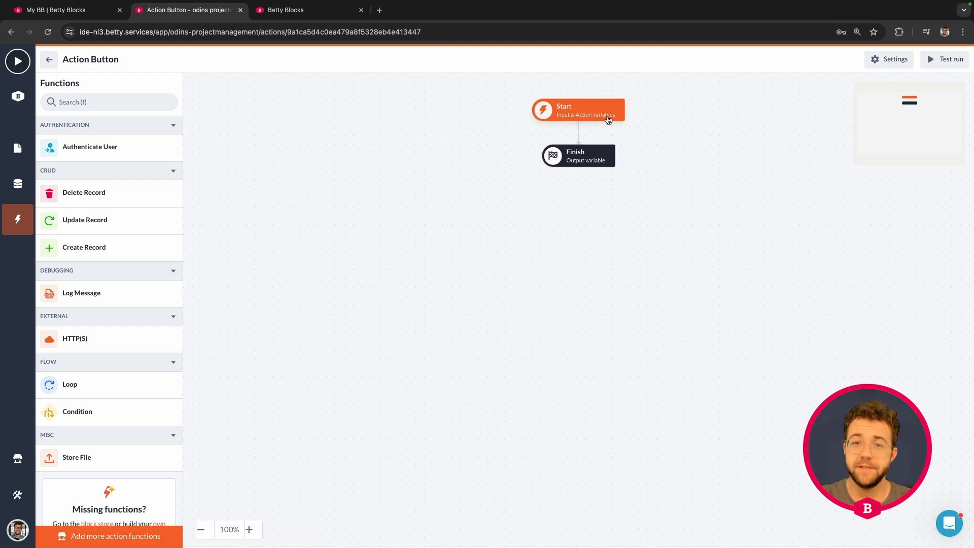
- Create a Record input variable named id with the Task model on the action's Start step
{"action": "left_click", "coordinate": [608, 120]}
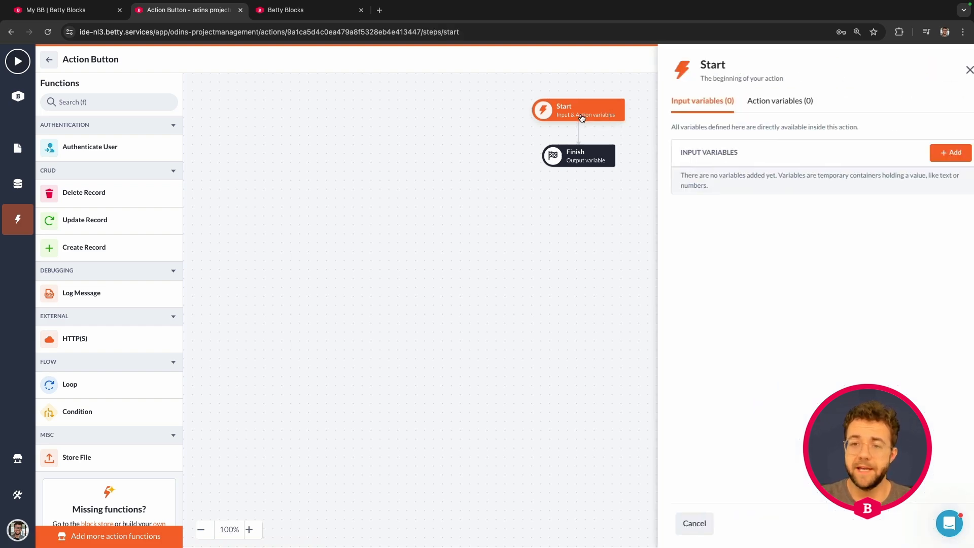
{"action": "left_click", "coordinate": [932, 153]}
{"action": "left_click", "coordinate": [292, 177]}
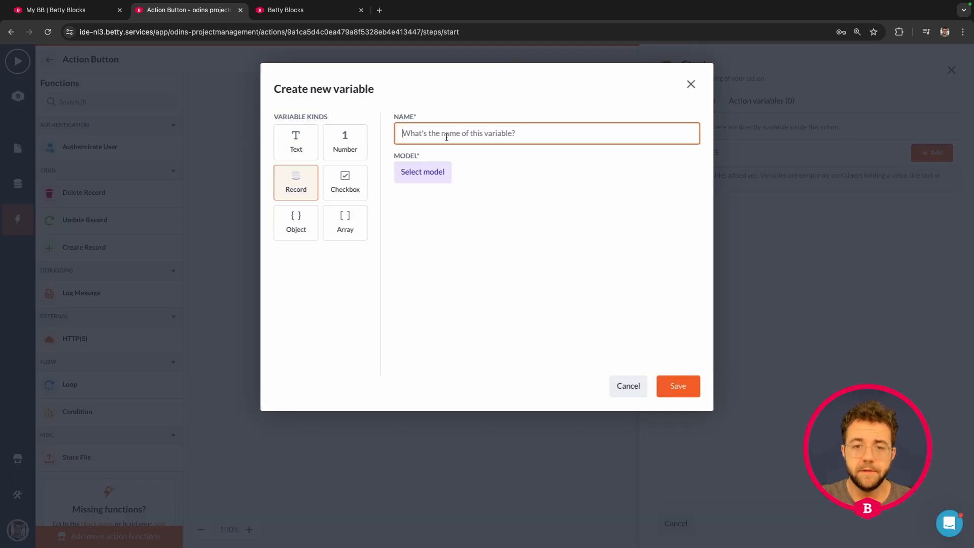
{"action": "type", "text": "id"}
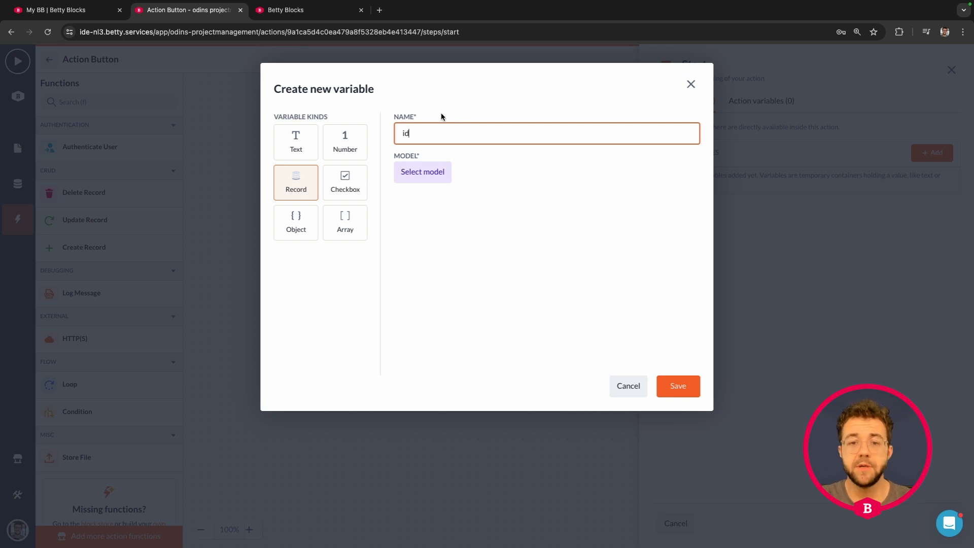
{"action": "left_click", "coordinate": [404, 173]}
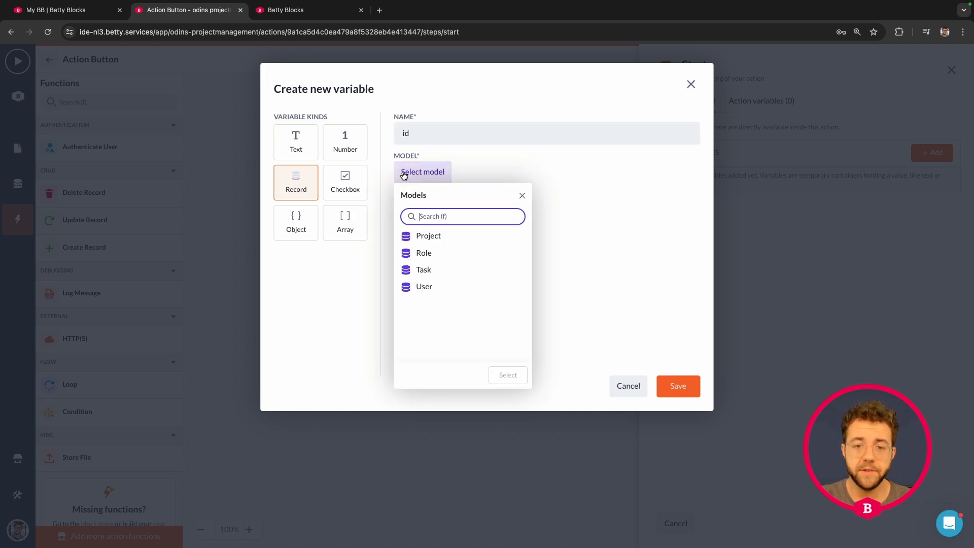
{"action": "left_click", "coordinate": [429, 270]}
{"action": "left_click", "coordinate": [513, 378]}
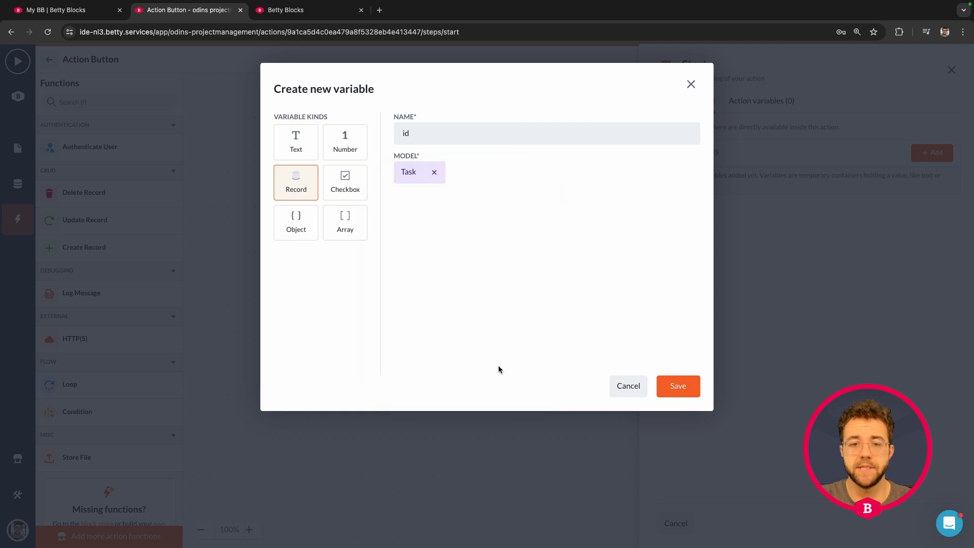
{"action": "left_click", "coordinate": [678, 387]}
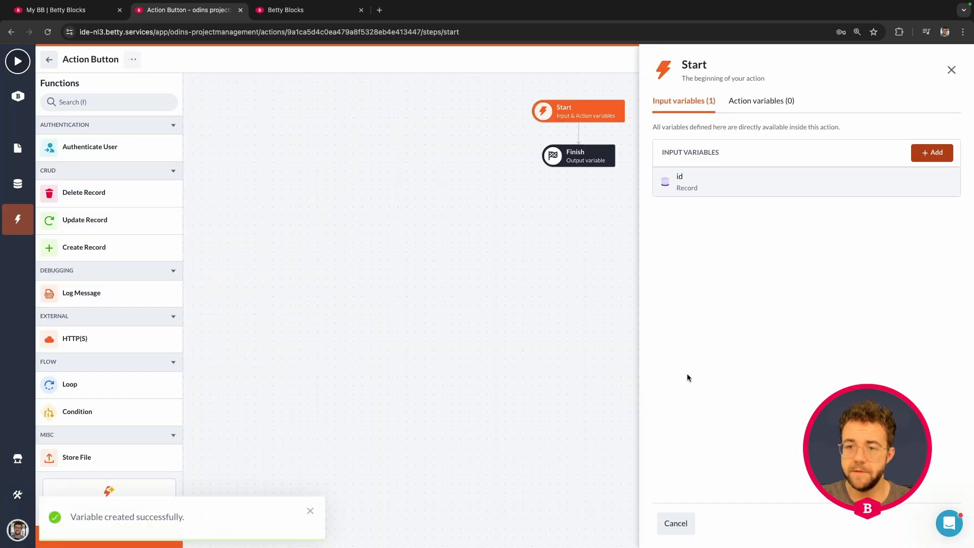
- Add an Update Record step between Start and Finish and choose the id variable as its record
{"action": "left_click_drag", "start_coordinate": [84, 228], "coordinate": [560, 143]}
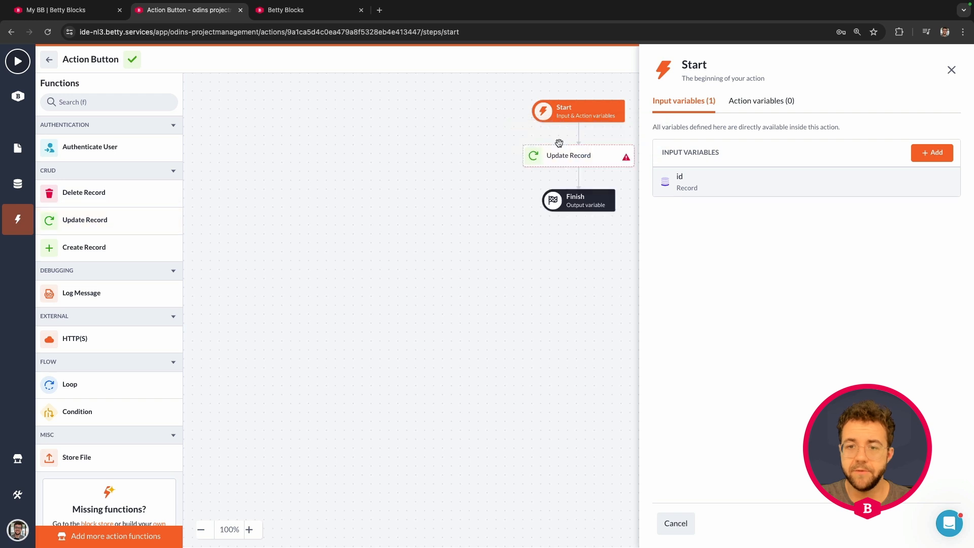
{"action": "left_click", "coordinate": [561, 158]}
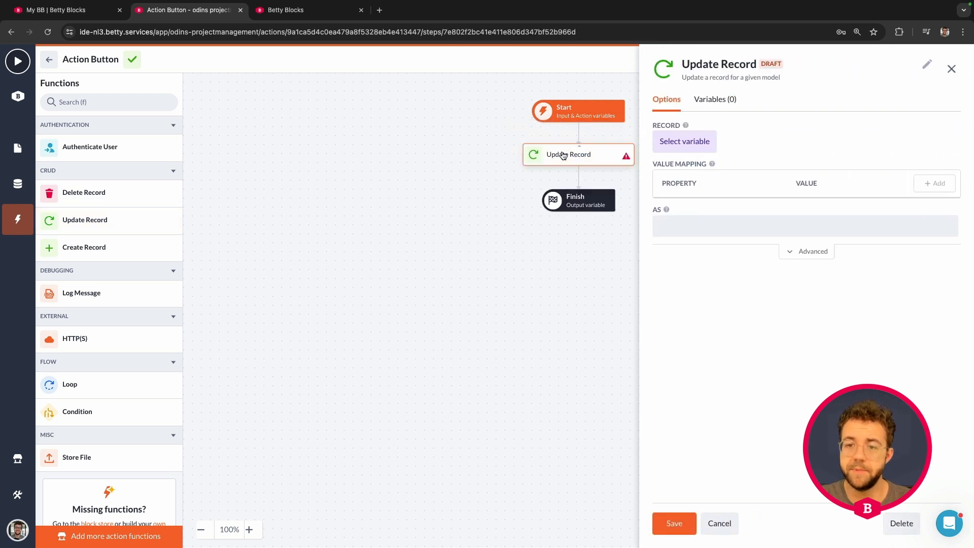
{"action": "left_click", "coordinate": [688, 142]}
{"action": "left_click", "coordinate": [687, 221]}
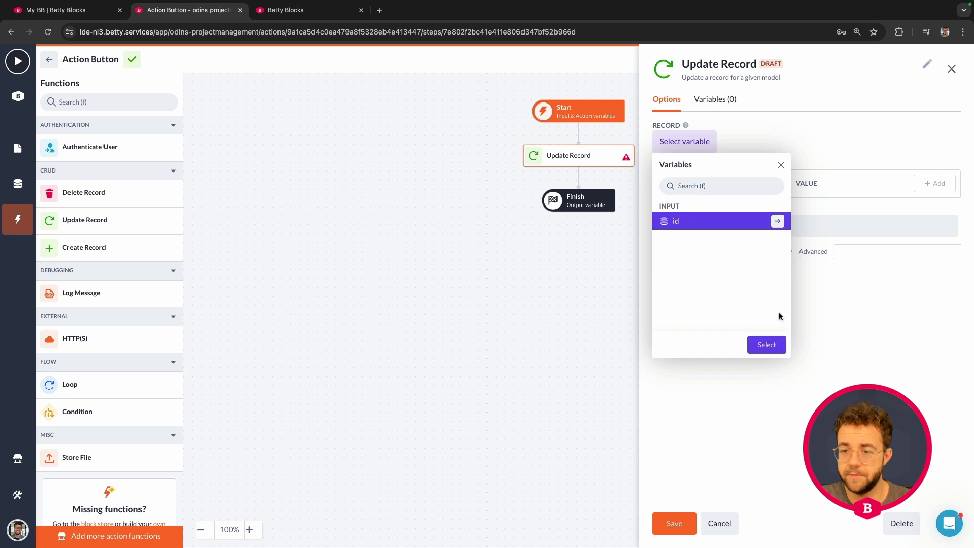
{"action": "left_click", "coordinate": [766, 347]}
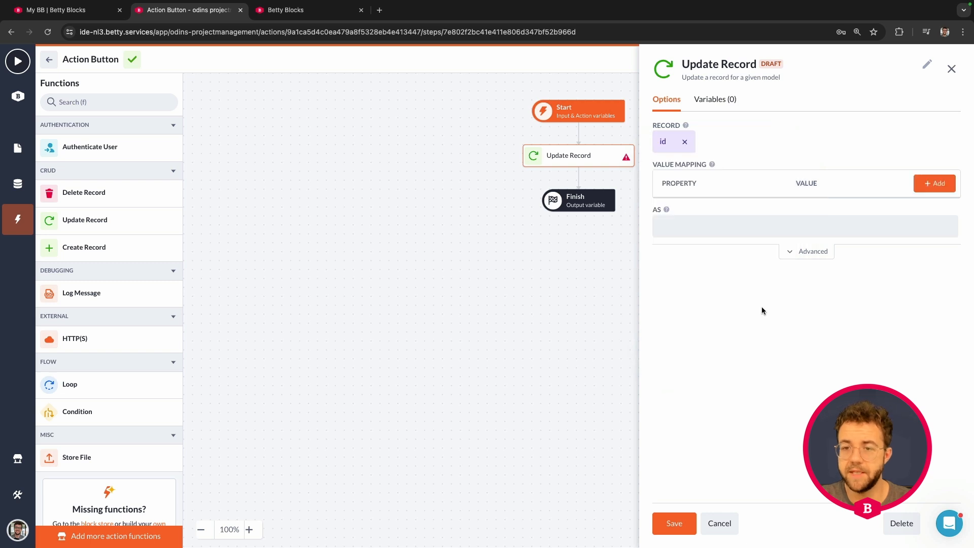
- Map the Is done property to True in the Update Record step, name its output finished_task, and save it
{"action": "left_click", "coordinate": [935, 183]}
{"action": "left_click", "coordinate": [736, 213]}
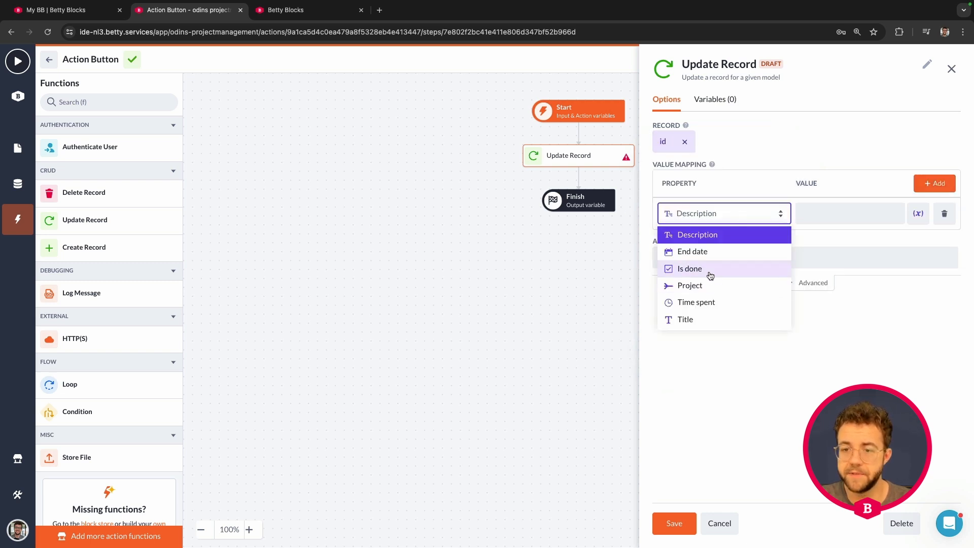
{"action": "left_click", "coordinate": [708, 273]}
{"action": "left_click", "coordinate": [800, 213]}
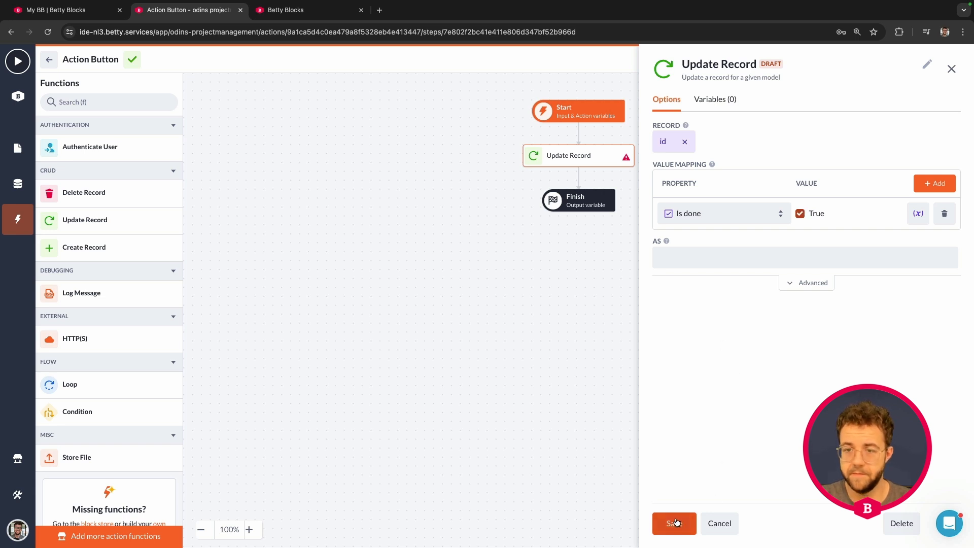
{"action": "left_click", "coordinate": [688, 260]}
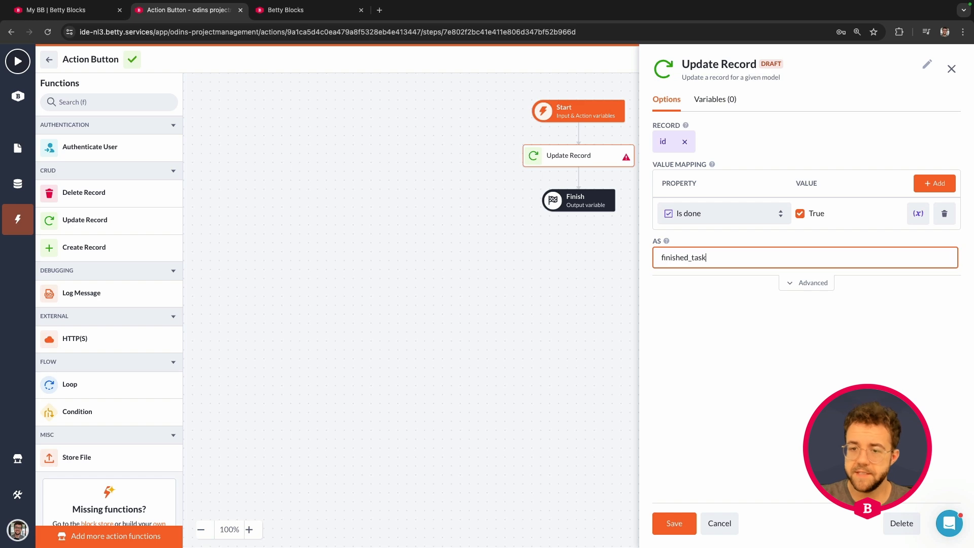
{"action": "left_click", "coordinate": [678, 528]}
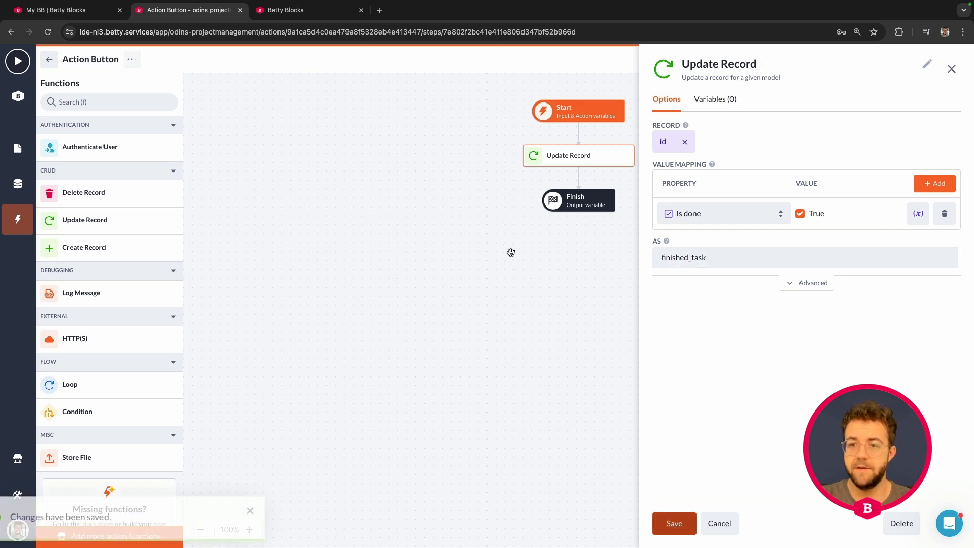
{"action": "left_click", "coordinate": [952, 69]}
- Rename the action to "Finish task" in its settings
{"action": "left_click", "coordinate": [888, 61]}
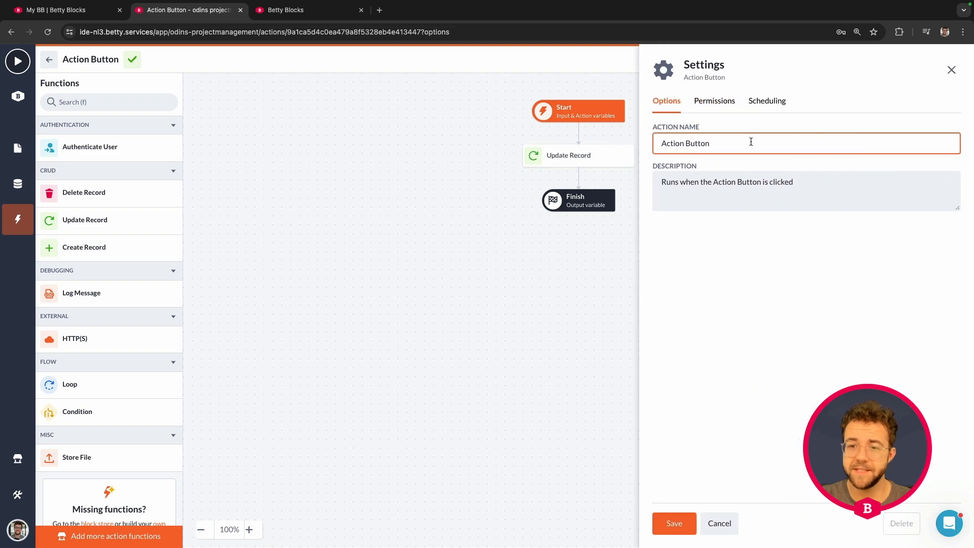
{"action": "left_click_drag", "start_coordinate": [751, 141], "coordinate": [642, 142]}
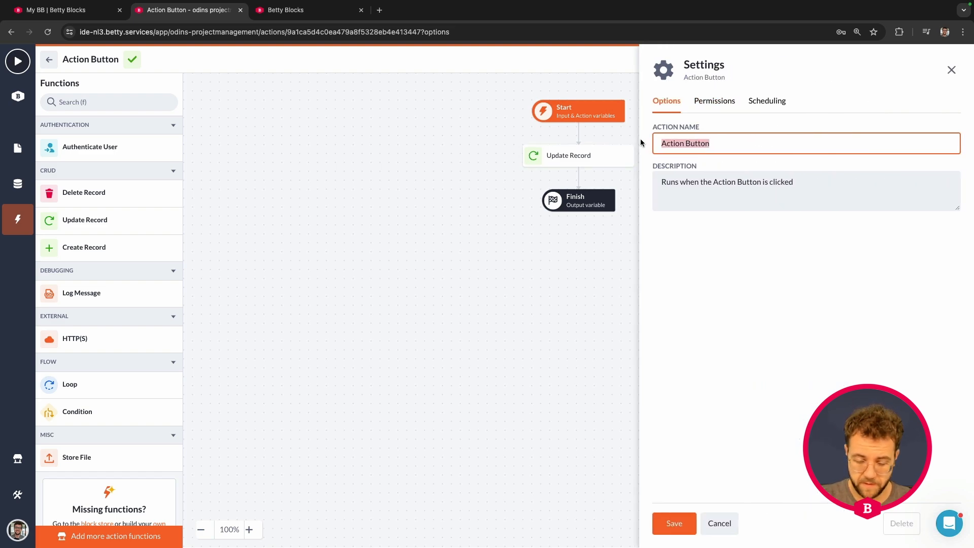
{"action": "key", "text": "BackSpace"}
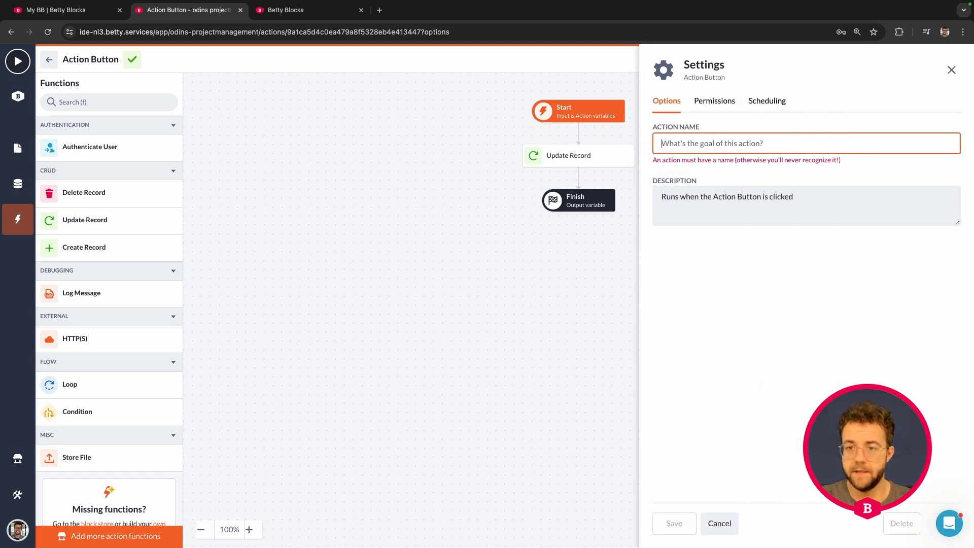
{"action": "type", "text": "finiali"}
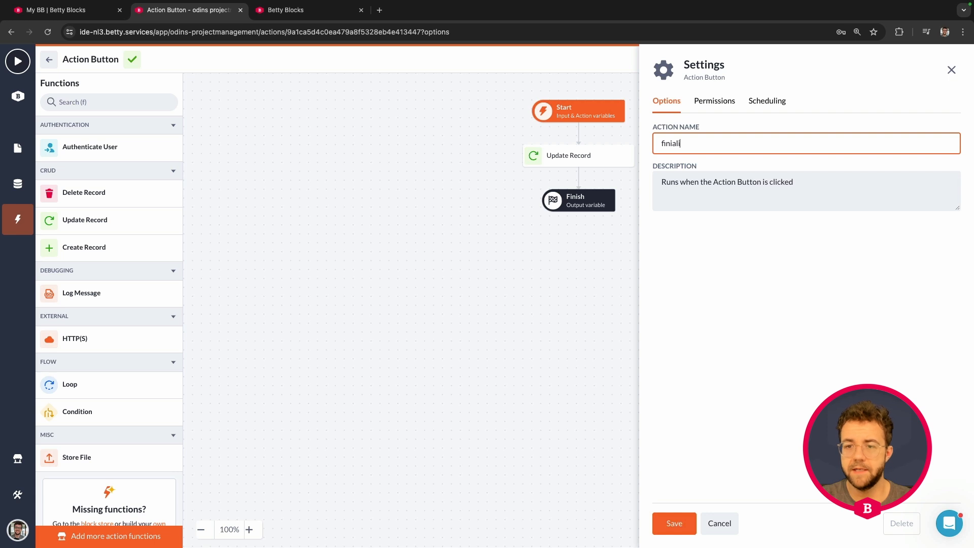
{"action": "key", "text": "BackSpace"}
{"action": "key", "text": "BackSpace"}
{"action": "key", "text": "BackSpace"}
{"action": "key", "text": "BackSpace"}
{"action": "key", "text": "BackSpace"}
{"action": "key", "text": "BackSpace"}
{"action": "key", "text": "BackSpace"}
{"action": "type", "text": "Fini"}
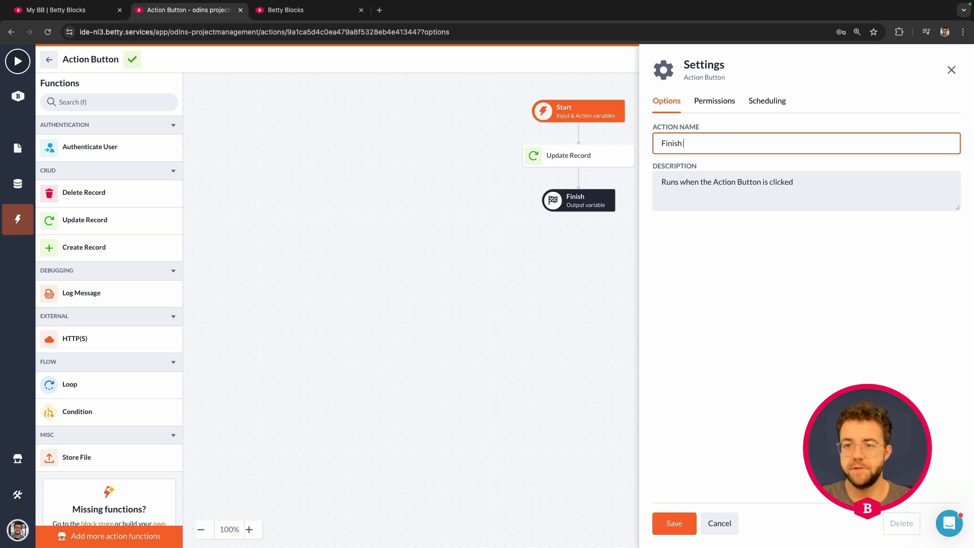
- Extend the action's description with ", sets task to is_done on project detail page" and save the settings
{"action": "left_click", "coordinate": [795, 178]}
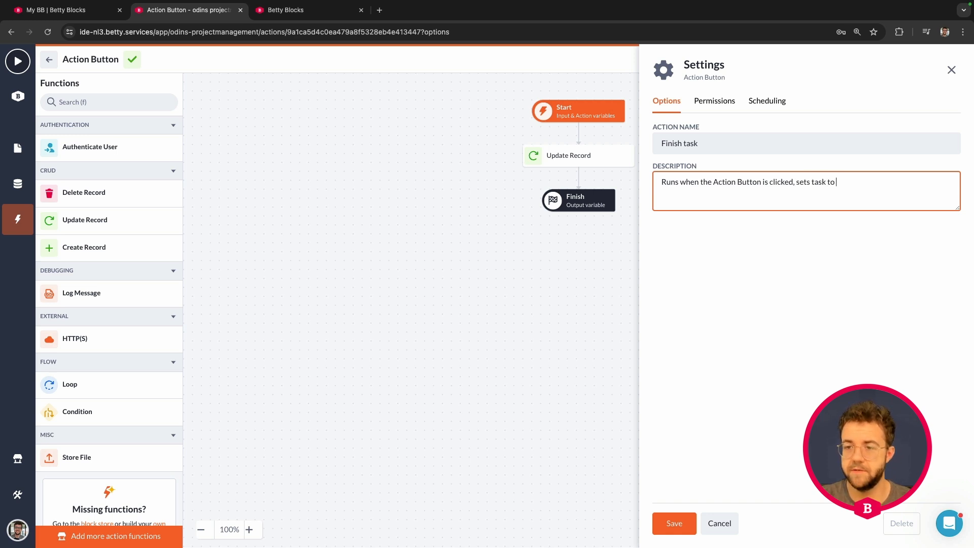
{"action": "type", "text": "one on project d"}
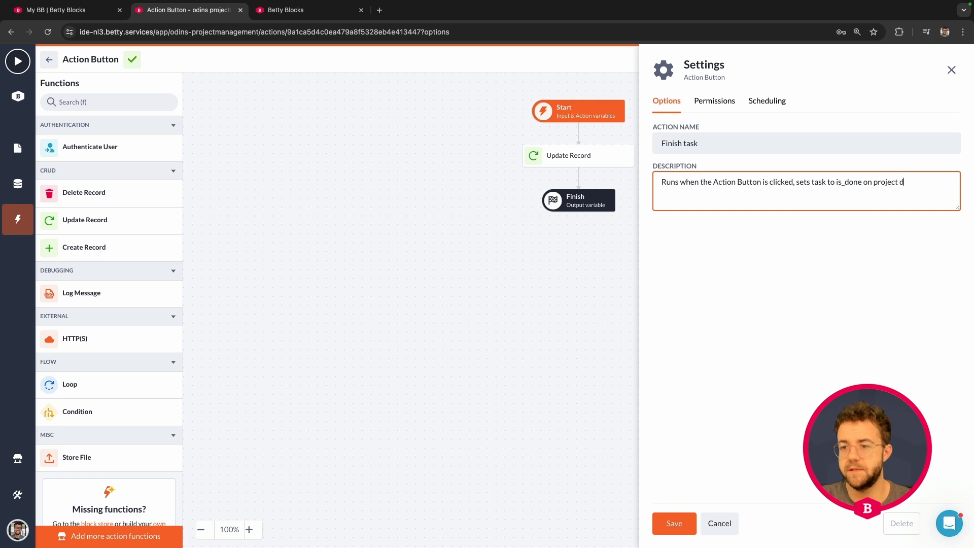
{"action": "type", "text": "etail page"}
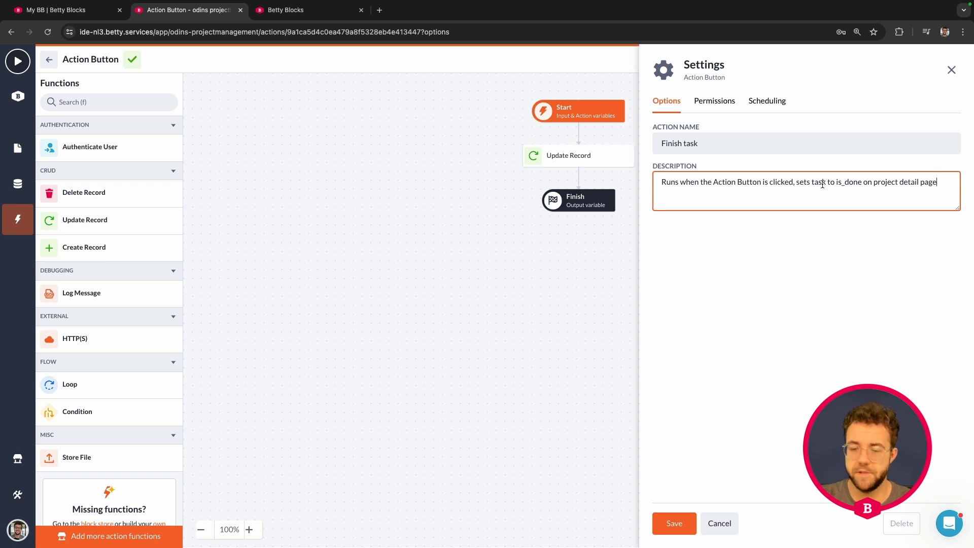
{"action": "left_click", "coordinate": [677, 514]}
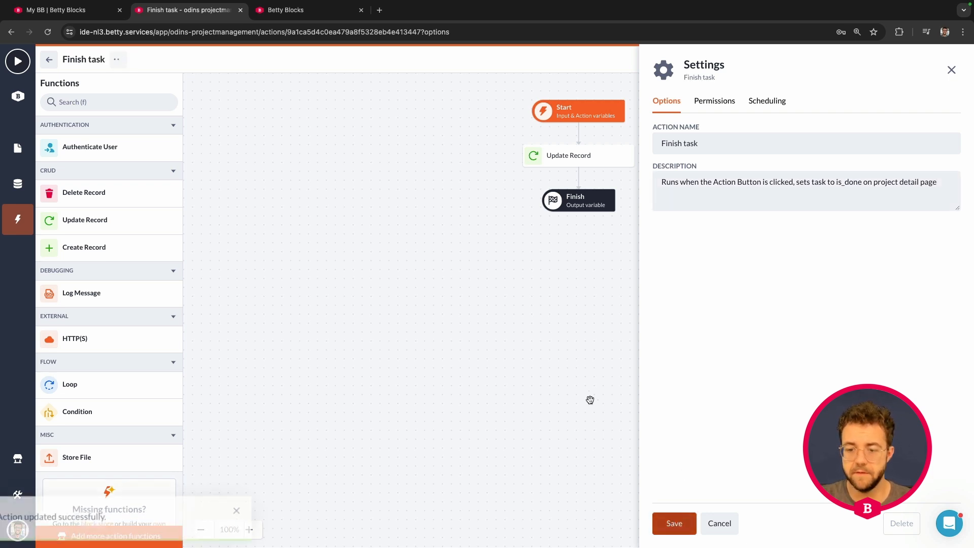
- Assign the Betty Blocks account authentication profile to the action, allow the admin role to perform it, and save
{"action": "left_click", "coordinate": [710, 101]}
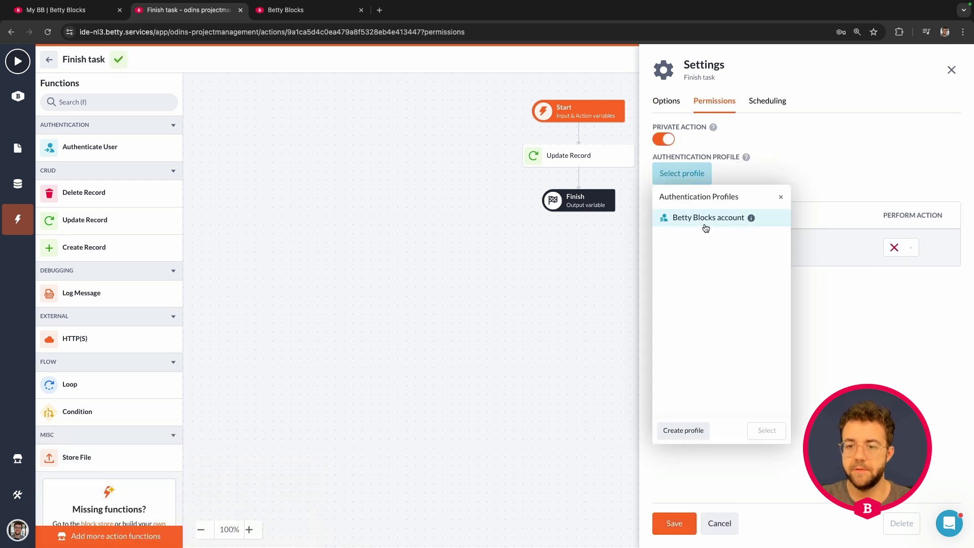
{"action": "left_click", "coordinate": [710, 227]}
{"action": "left_click", "coordinate": [767, 431]}
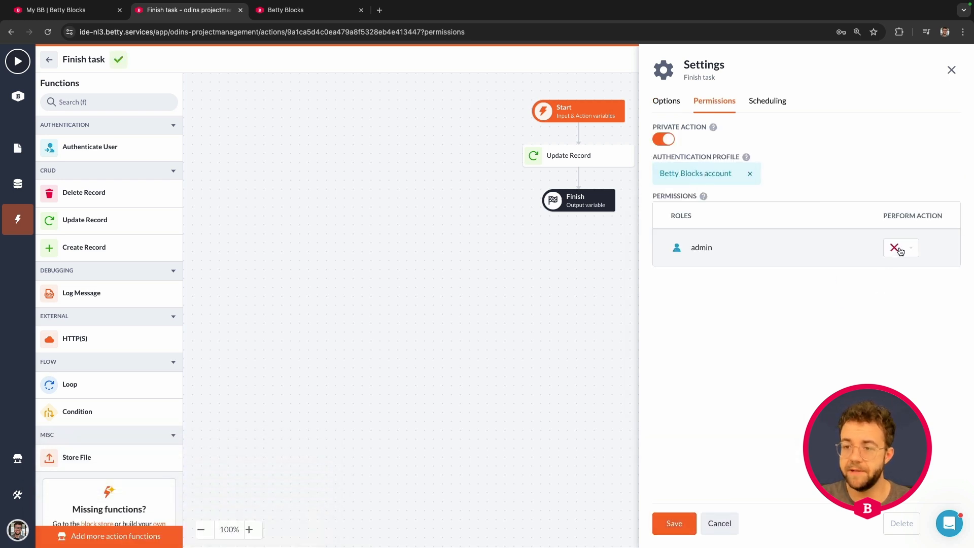
{"action": "left_click", "coordinate": [896, 259]}
{"action": "left_click", "coordinate": [883, 271]}
{"action": "left_click", "coordinate": [675, 523]}
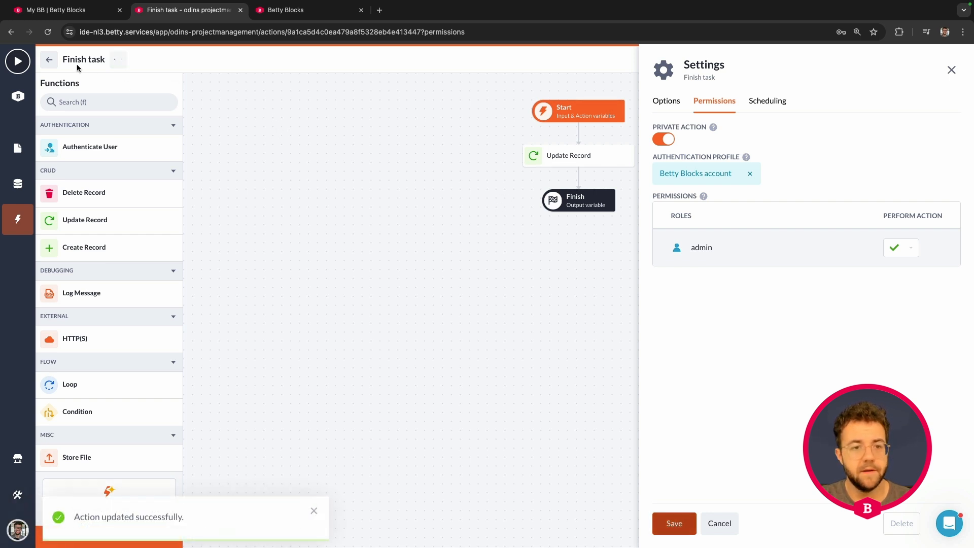
- Return to the project detail page and review the action buttons in the Project tasks table
{"action": "left_click", "coordinate": [51, 61]}
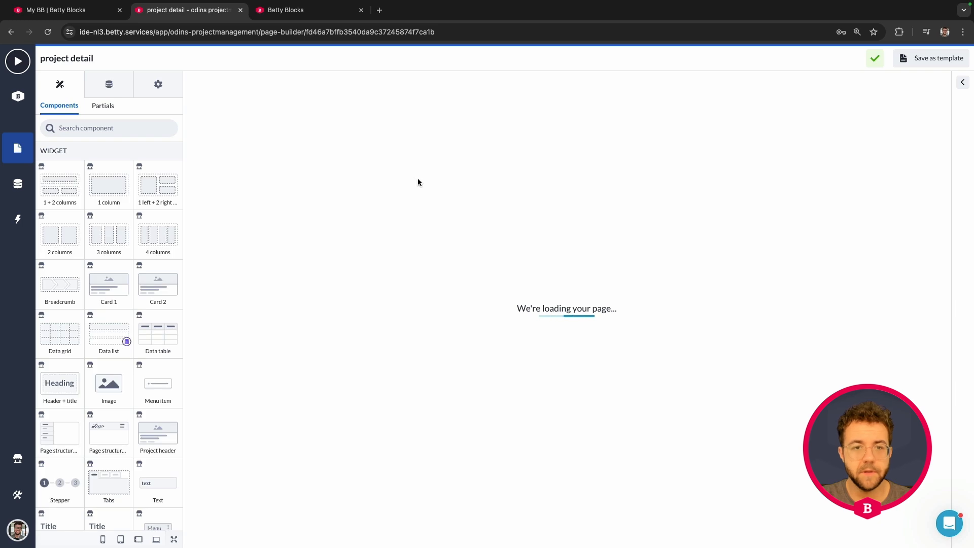
{"action": "scroll", "coordinate": [502, 331], "scroll_direction": "down", "scroll_amount": 7}
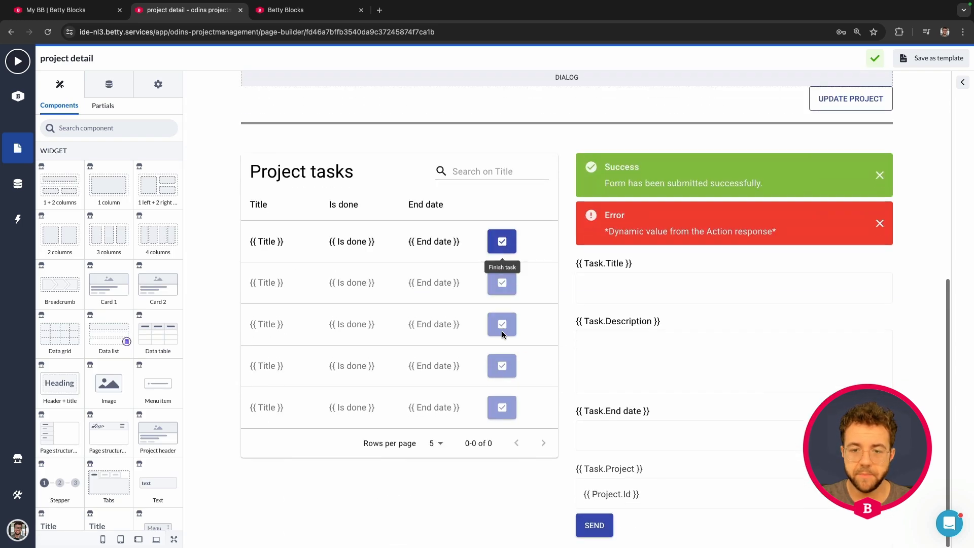
{"action": "scroll", "coordinate": [501, 331], "scroll_direction": "up", "scroll_amount": 5}
{"action": "scroll", "coordinate": [504, 333], "scroll_direction": "down", "scroll_amount": 5}
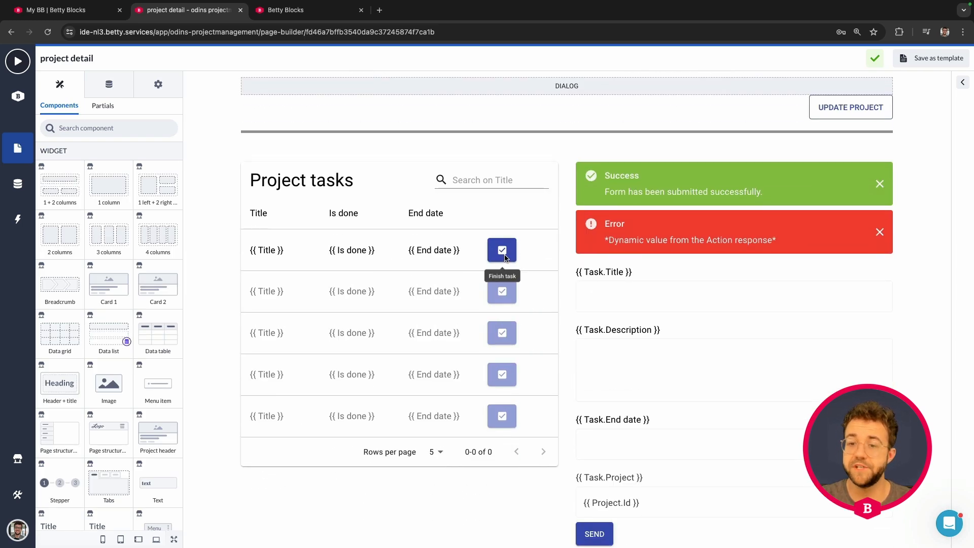
{"action": "scroll", "coordinate": [509, 255], "scroll_direction": "up", "scroll_amount": 3}
{"action": "scroll", "coordinate": [509, 253], "scroll_direction": "up", "scroll_amount": 4}
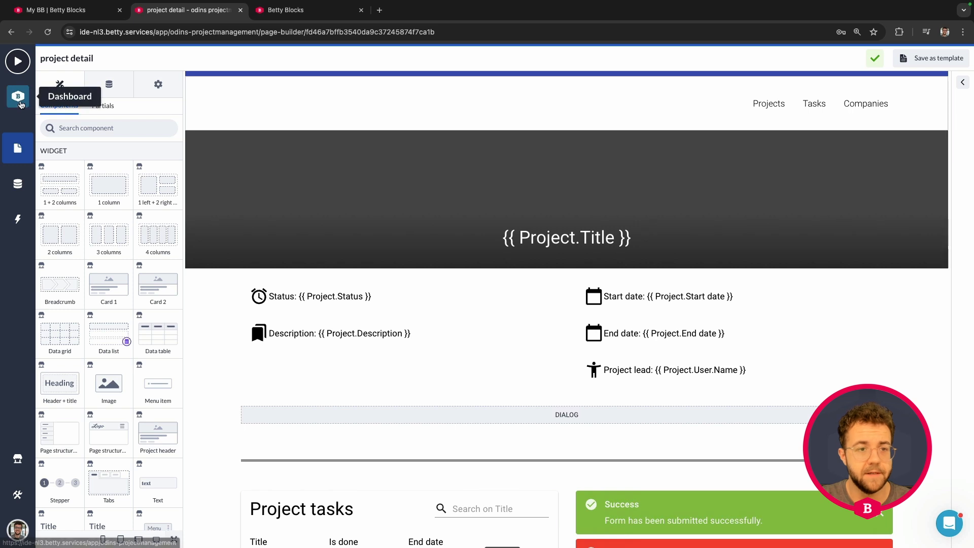
- Preview the application and open the "Prepare the design lesson" project at its Project tasks table
{"action": "left_click", "coordinate": [20, 64]}
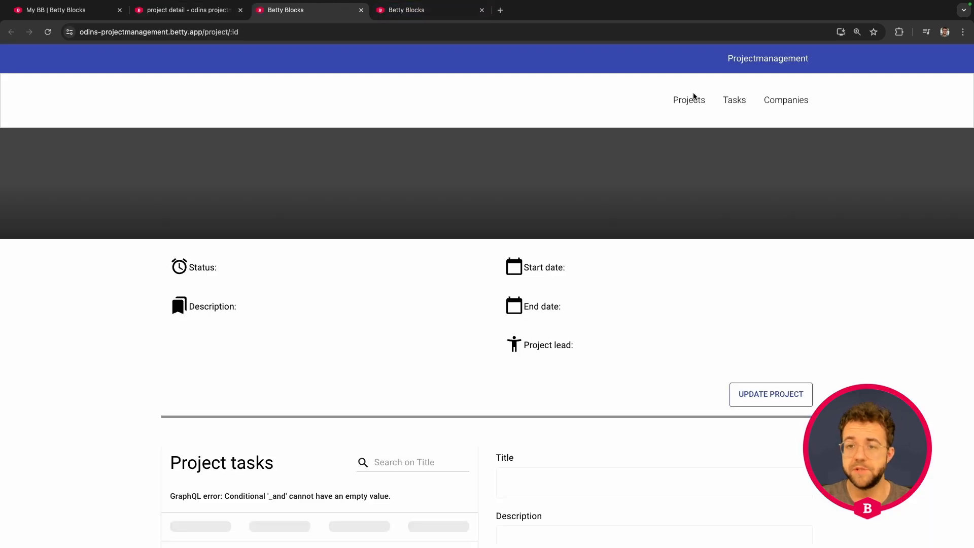
{"action": "left_click", "coordinate": [690, 100]}
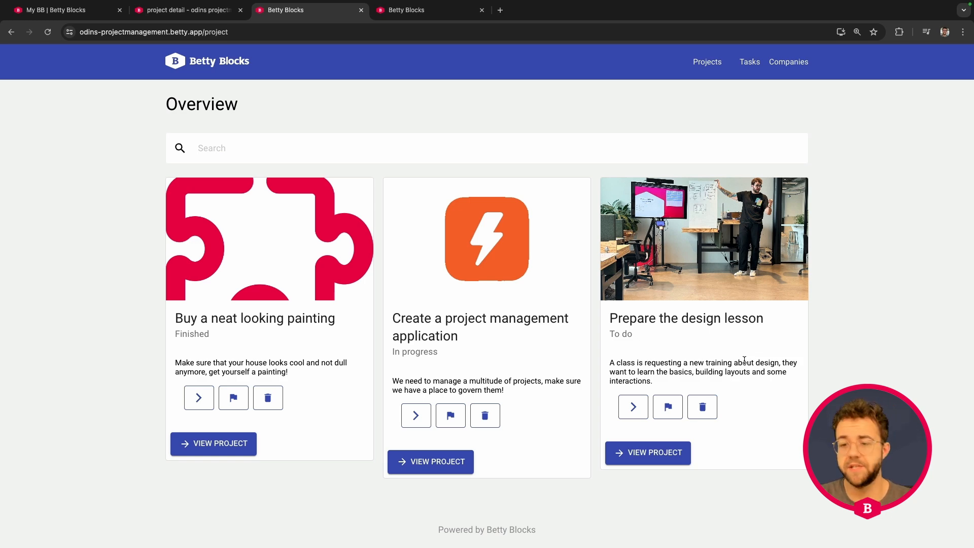
{"action": "left_click", "coordinate": [655, 453]}
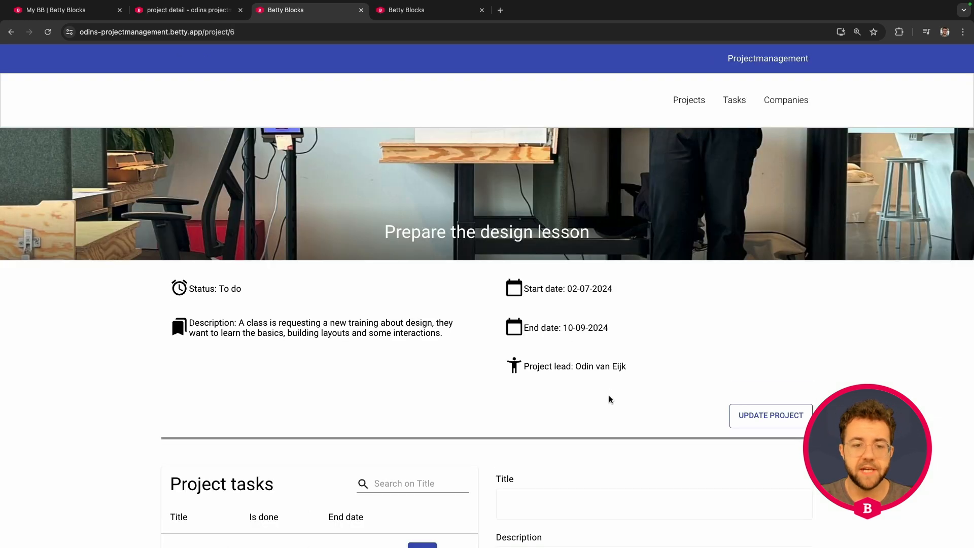
{"action": "scroll", "coordinate": [322, 352], "scroll_direction": "down", "scroll_amount": 3}
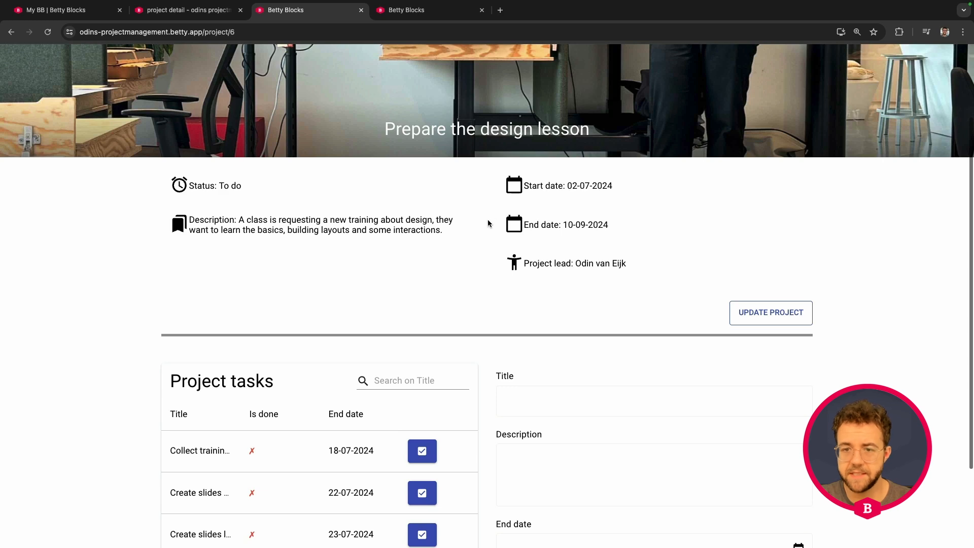
{"action": "scroll", "coordinate": [489, 224], "scroll_direction": "down", "scroll_amount": 3}
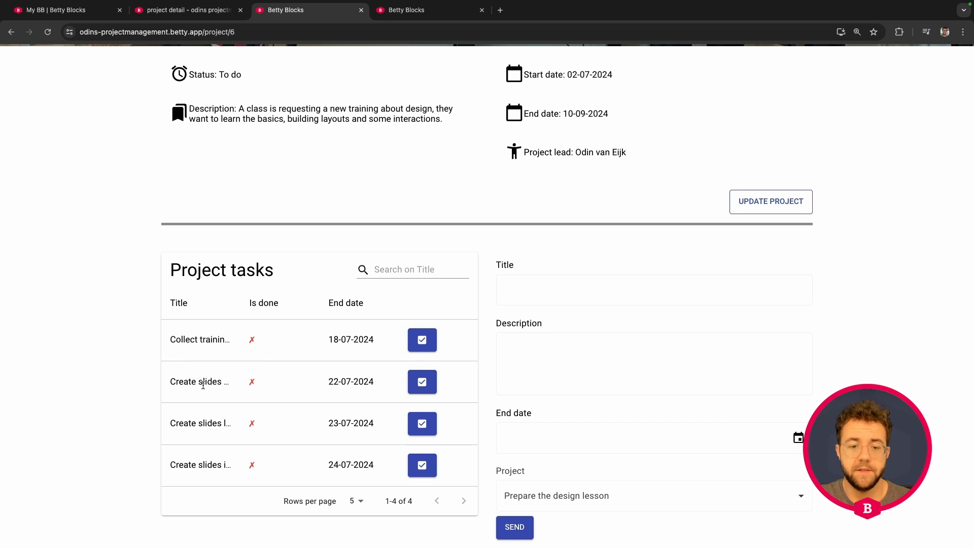
- Mark all four Project tasks of the "Prepare the design lesson" project as finished using their row action buttons
{"action": "left_click", "coordinate": [423, 345]}
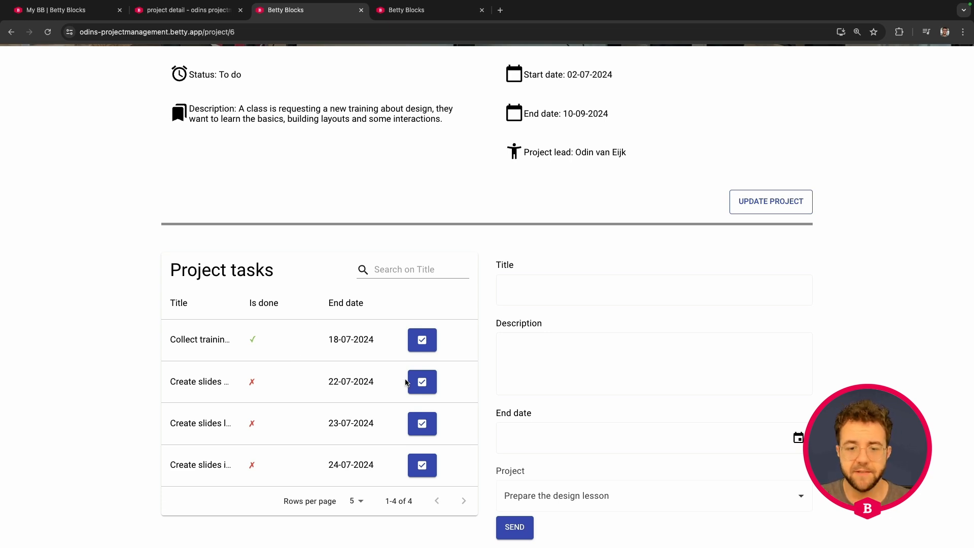
{"action": "left_click", "coordinate": [424, 384]}
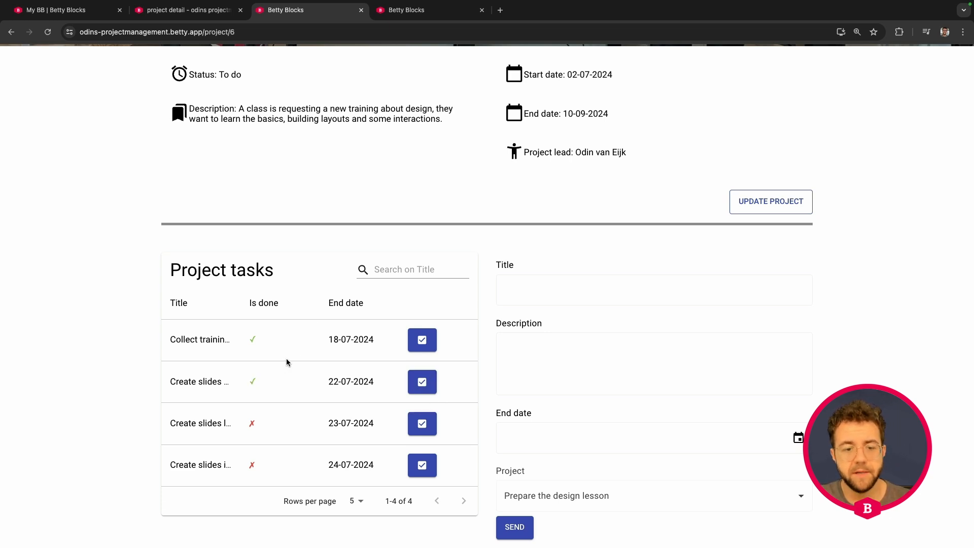
{"action": "left_click", "coordinate": [424, 426]}
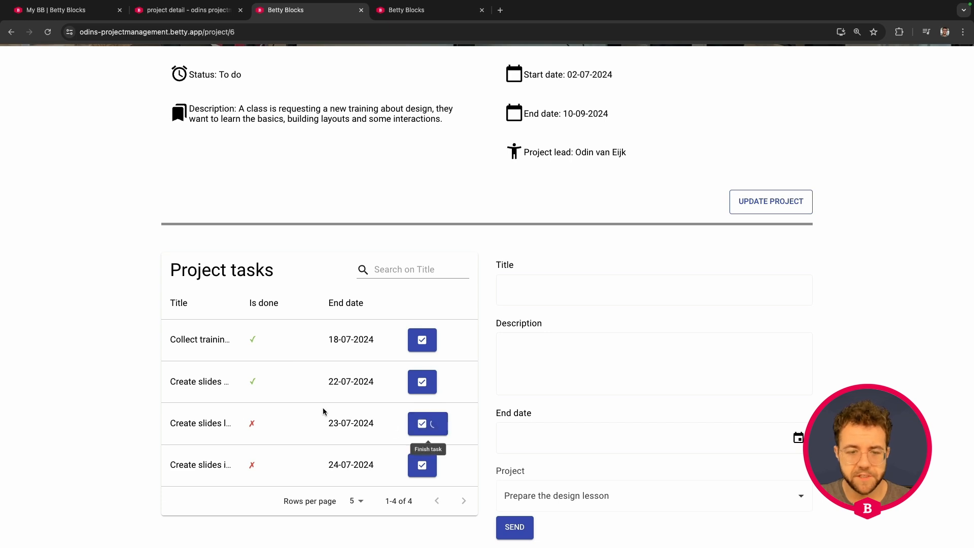
{"action": "left_click", "coordinate": [422, 465]}
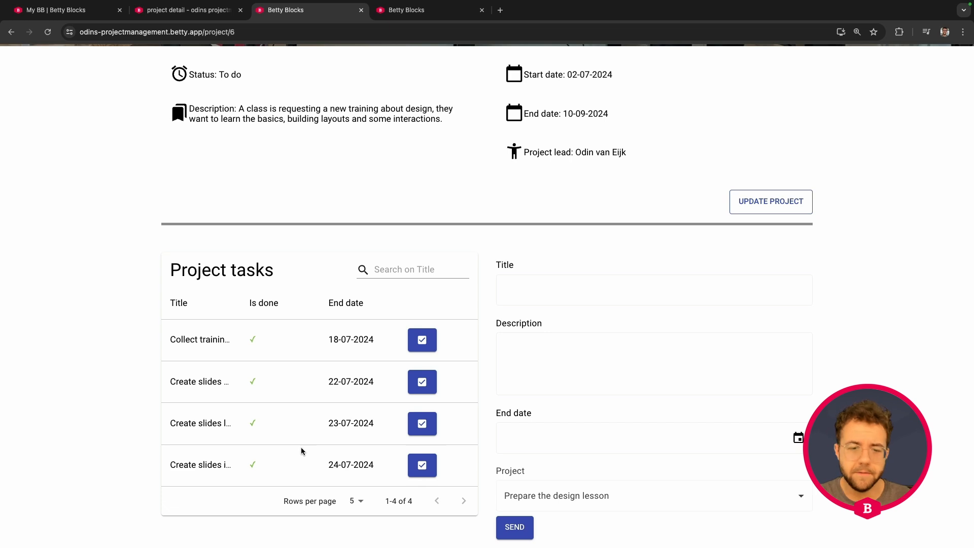
- Review the projects overview and the Tasks back office list, and return to the projects overview
{"action": "scroll", "coordinate": [301, 448], "scroll_direction": "up", "scroll_amount": 4}
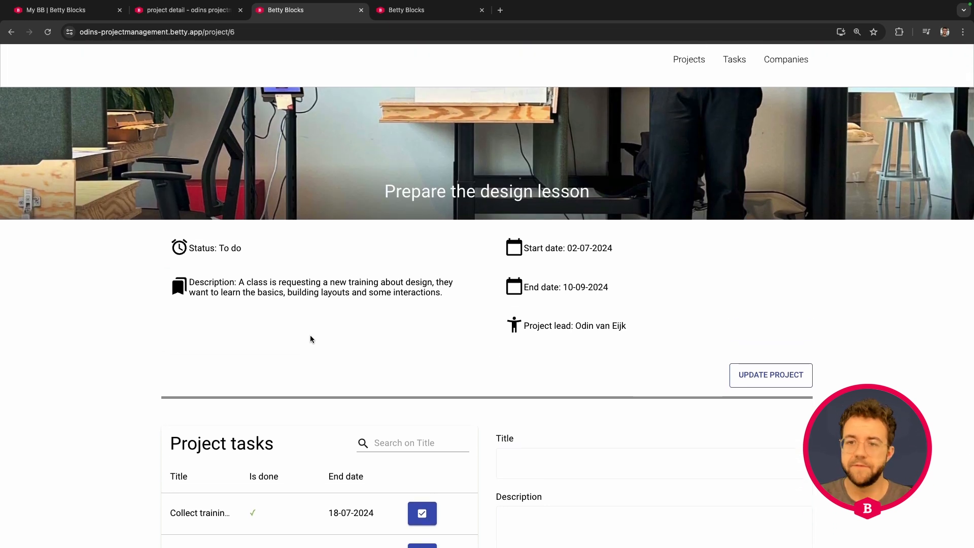
{"action": "scroll", "coordinate": [310, 339], "scroll_direction": "up", "scroll_amount": 2}
{"action": "left_click", "coordinate": [680, 99]}
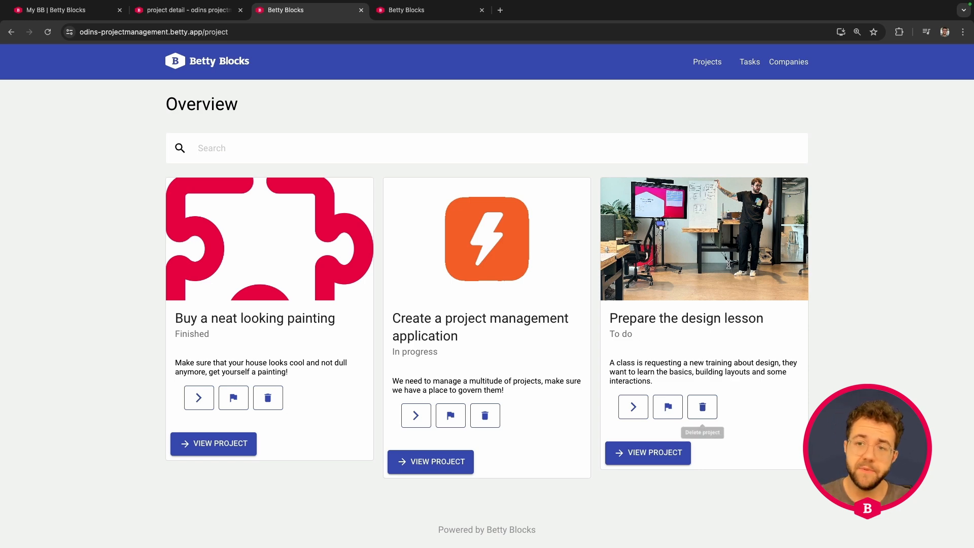
{"action": "left_click", "coordinate": [749, 61]}
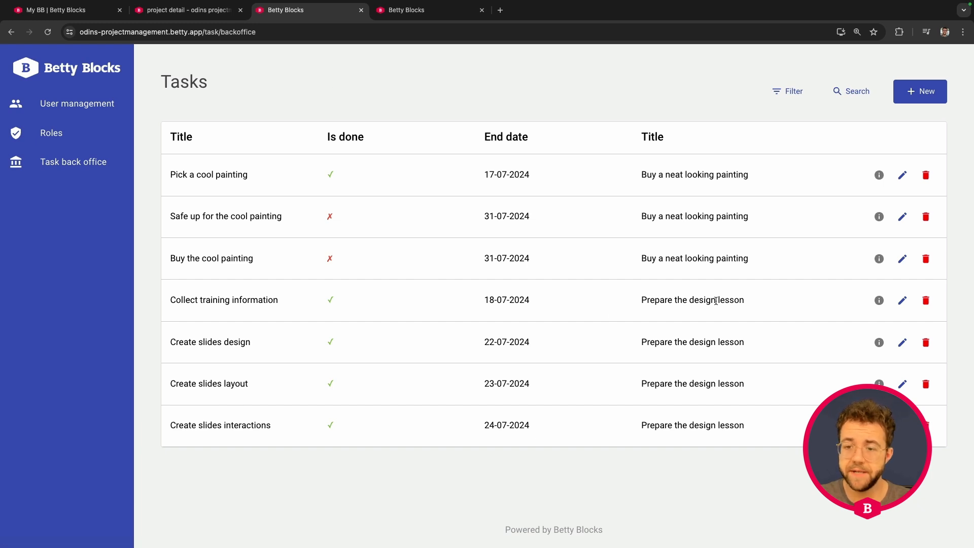
{"action": "left_click", "coordinate": [68, 78]}
{"action": "left_click", "coordinate": [215, 466]}
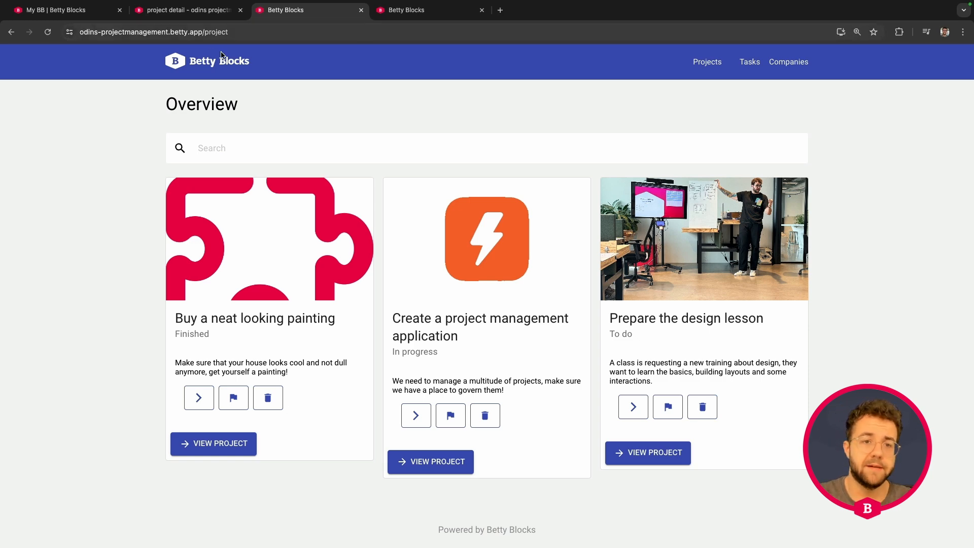
- Switch to the Betty Blocks IDE, open the Delete project action, and add a Loop above Delete Record in the Condition's True branch
{"action": "left_click", "coordinate": [196, 11]}
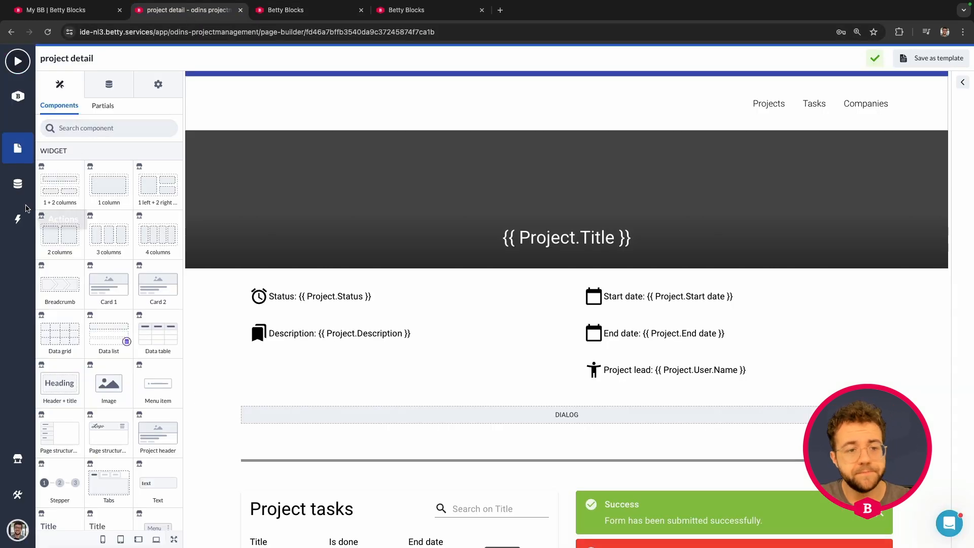
{"action": "left_click", "coordinate": [18, 220]}
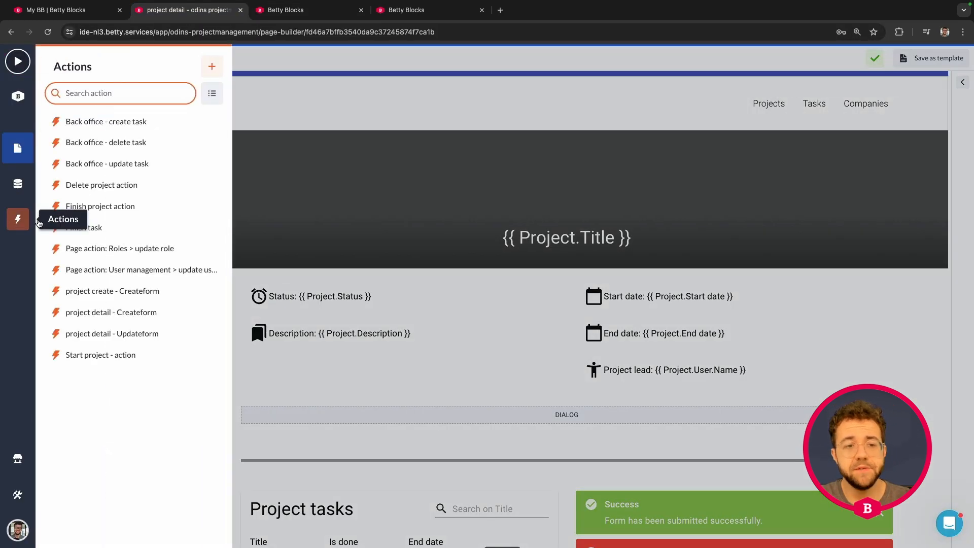
{"action": "left_click", "coordinate": [128, 186]}
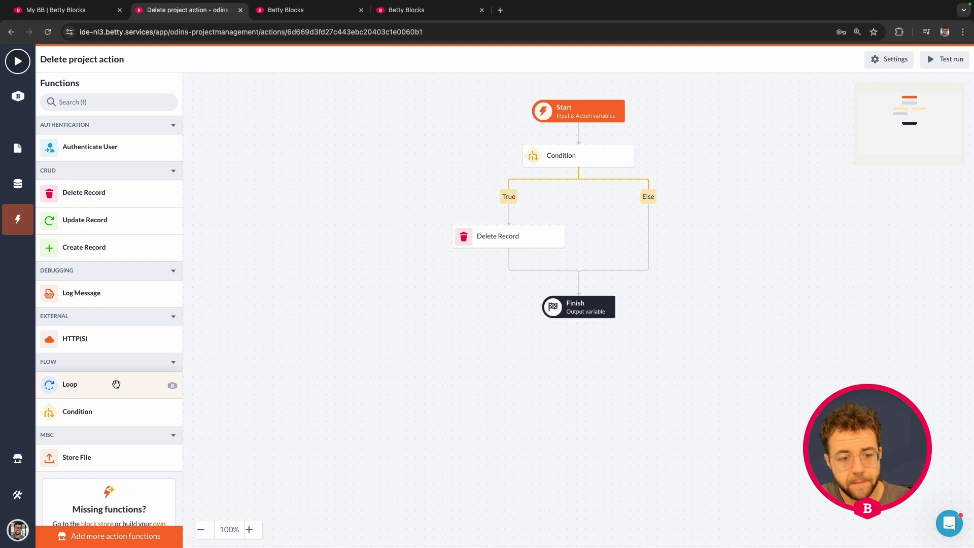
{"action": "scroll", "coordinate": [65, 388], "scroll_direction": "down", "scroll_amount": 1}
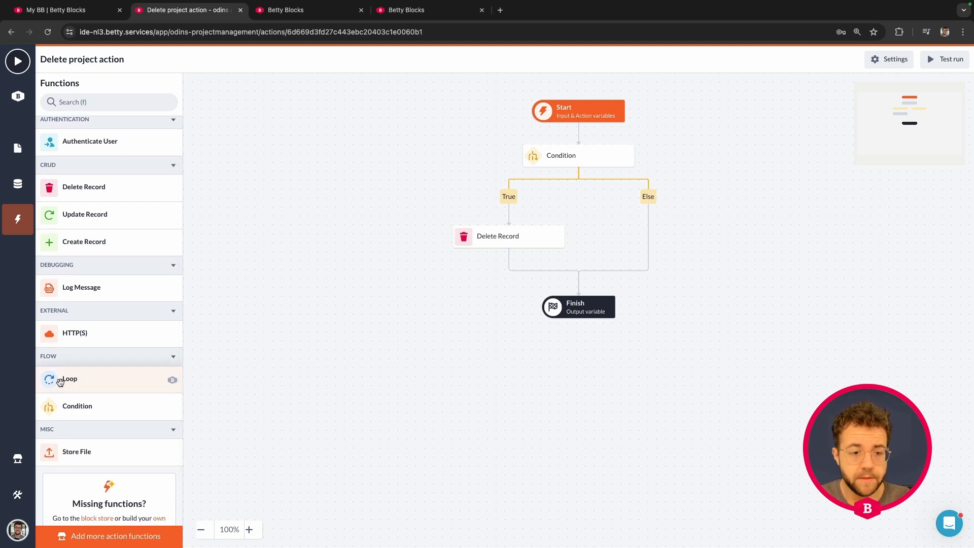
{"action": "left_click_drag", "start_coordinate": [60, 381], "coordinate": [473, 214]}
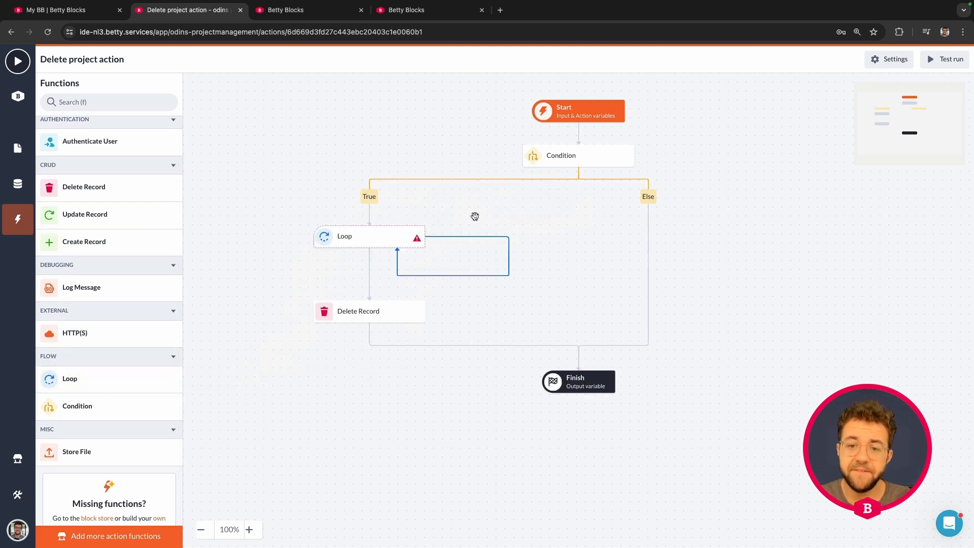
- Rename the Delete Record step to "Delete Project step" and save it
{"action": "left_click", "coordinate": [368, 318]}
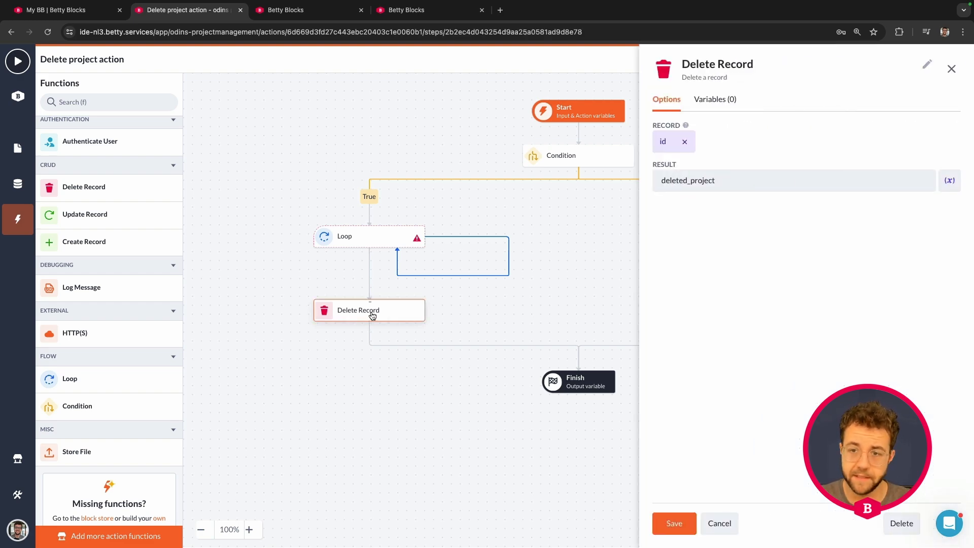
{"action": "left_click", "coordinate": [744, 65]}
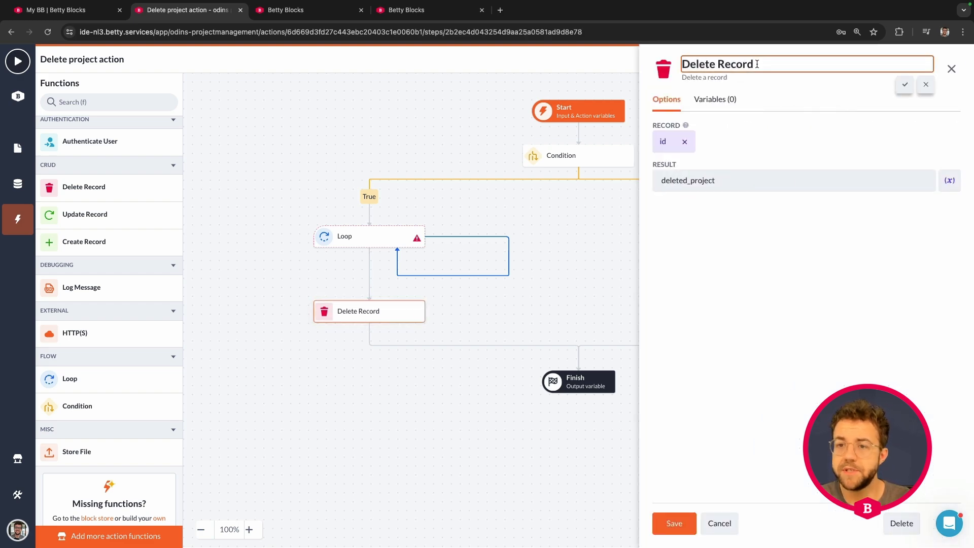
{"action": "left_click_drag", "start_coordinate": [758, 65], "coordinate": [719, 66]}
{"action": "type", "text": "Project"}
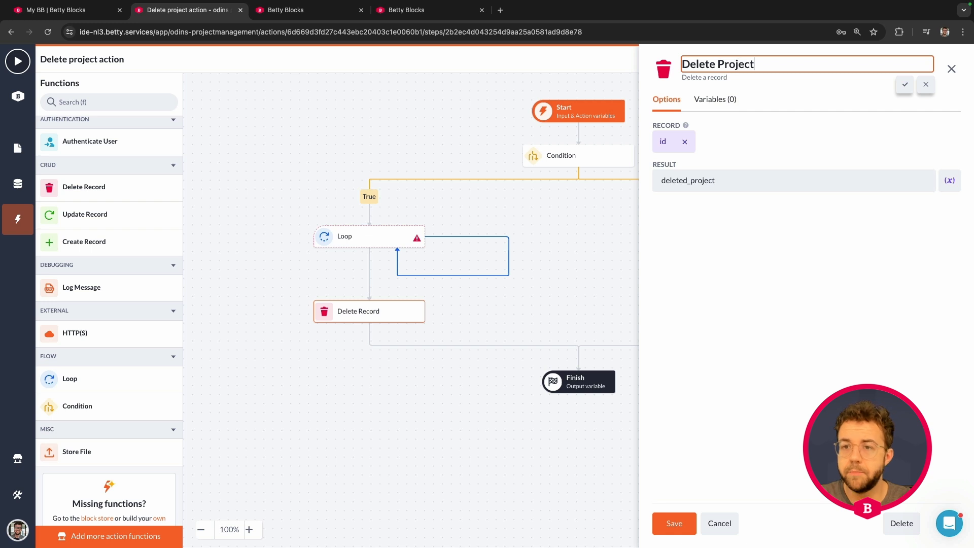
{"action": "type", "text": " step"}
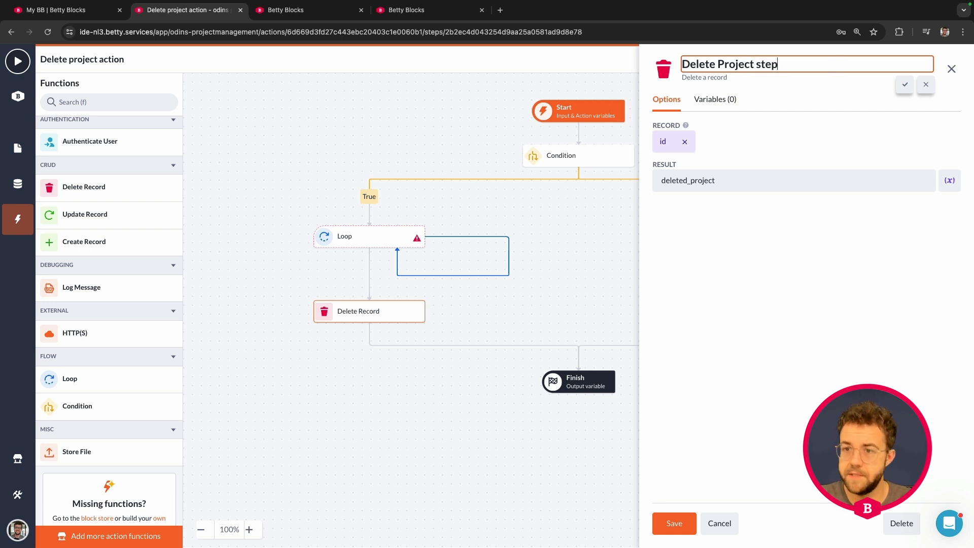
{"action": "key", "text": "BackSpace"}
{"action": "key", "text": "BackSpace"}
{"action": "key", "text": "BackSpace"}
{"action": "key", "text": "BackSpace"}
{"action": "type", "text": "step"}
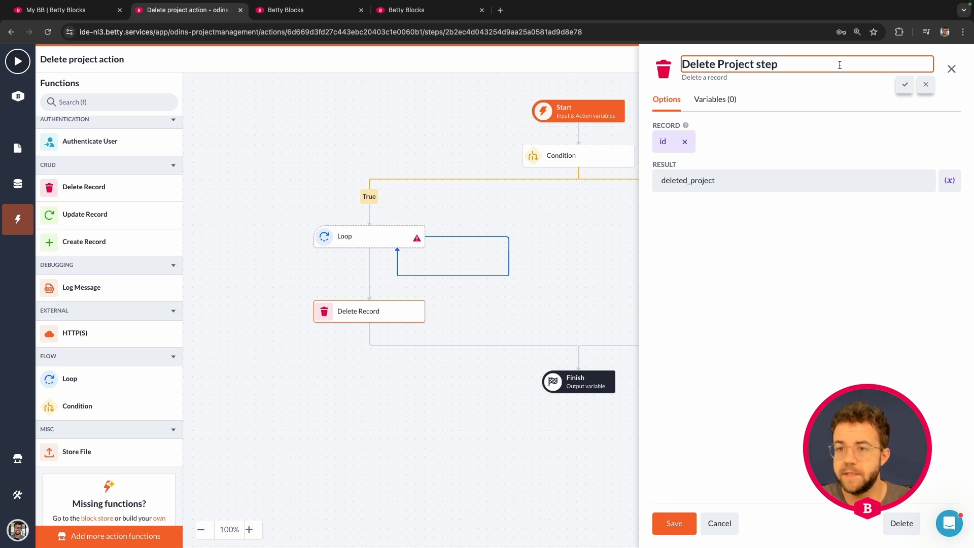
{"action": "left_click", "coordinate": [905, 84]}
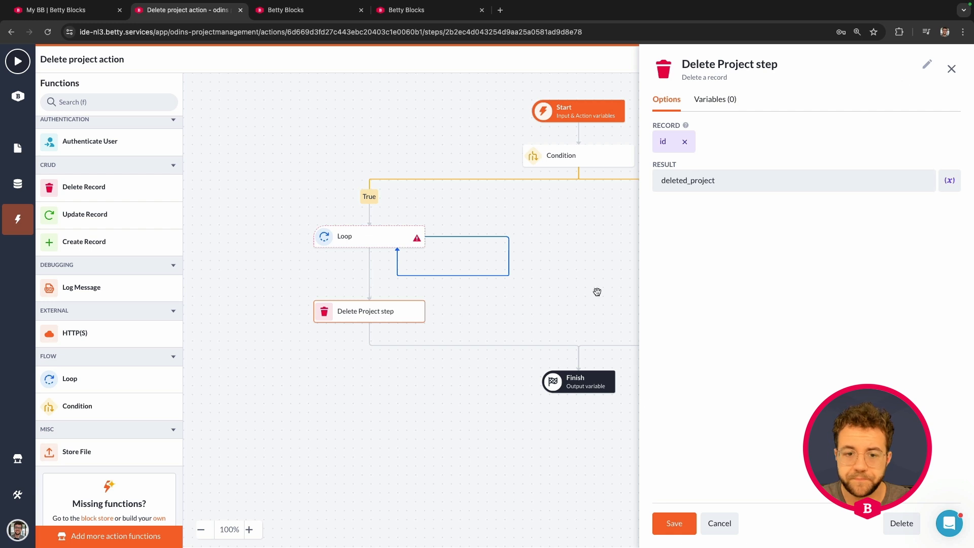
{"action": "left_click", "coordinate": [674, 524]}
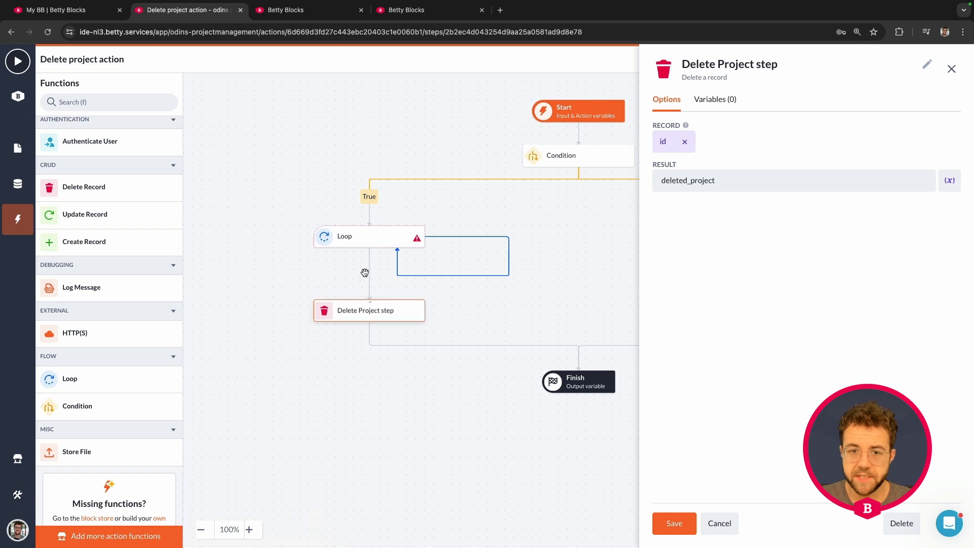
- Set the Loop's array to the Tasks relation of the id input variable
{"action": "left_click", "coordinate": [366, 242]}
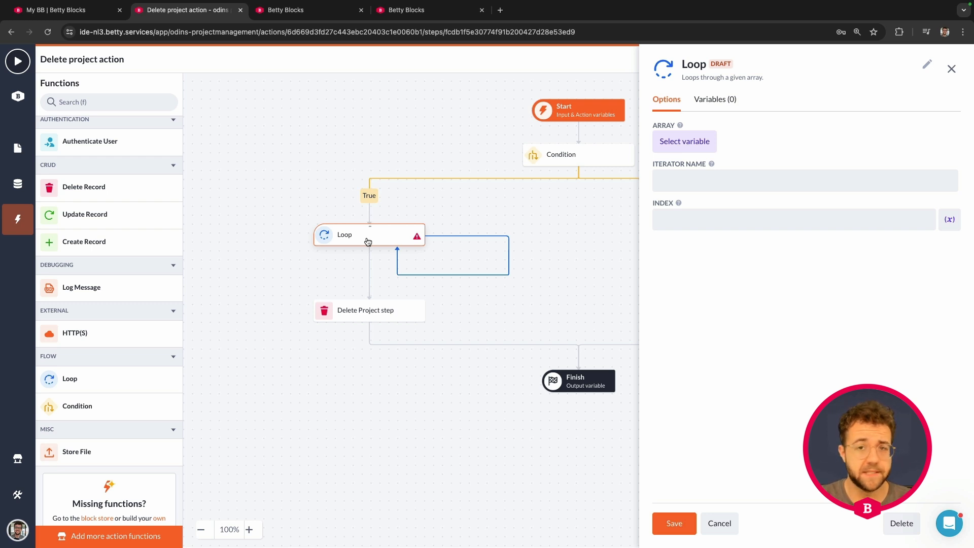
{"action": "left_click", "coordinate": [681, 147]}
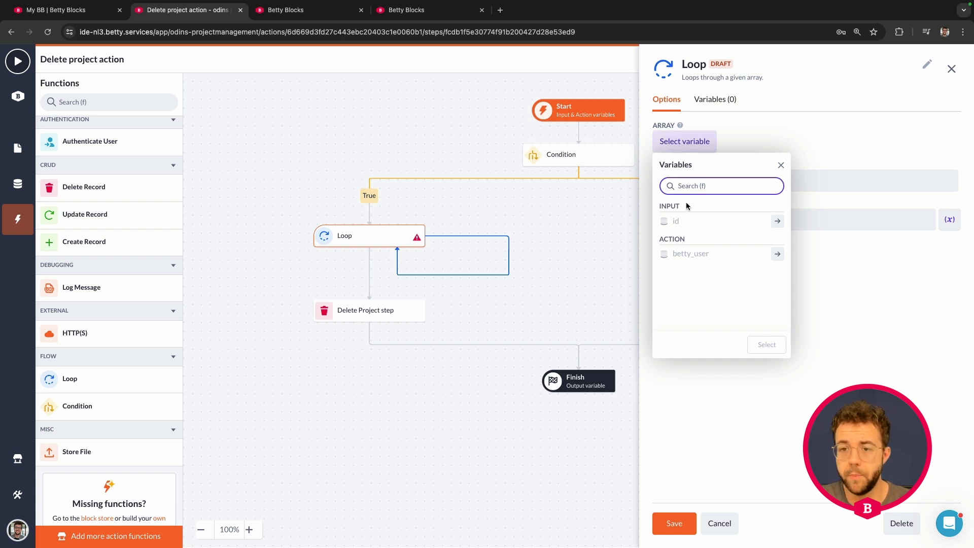
{"action": "left_click", "coordinate": [777, 221]}
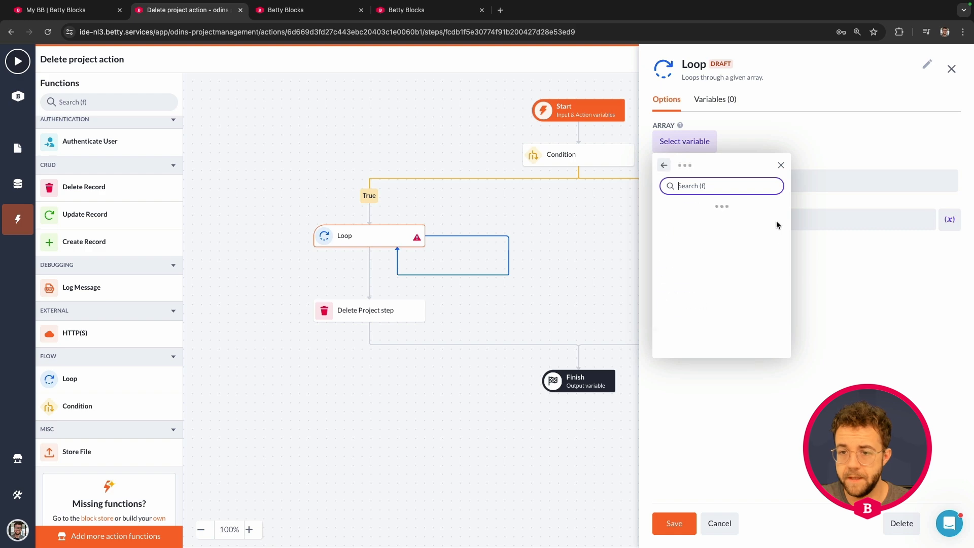
{"action": "scroll", "coordinate": [771, 227], "scroll_direction": "down", "scroll_amount": 3}
{"action": "scroll", "coordinate": [769, 226], "scroll_direction": "up", "scroll_amount": 3}
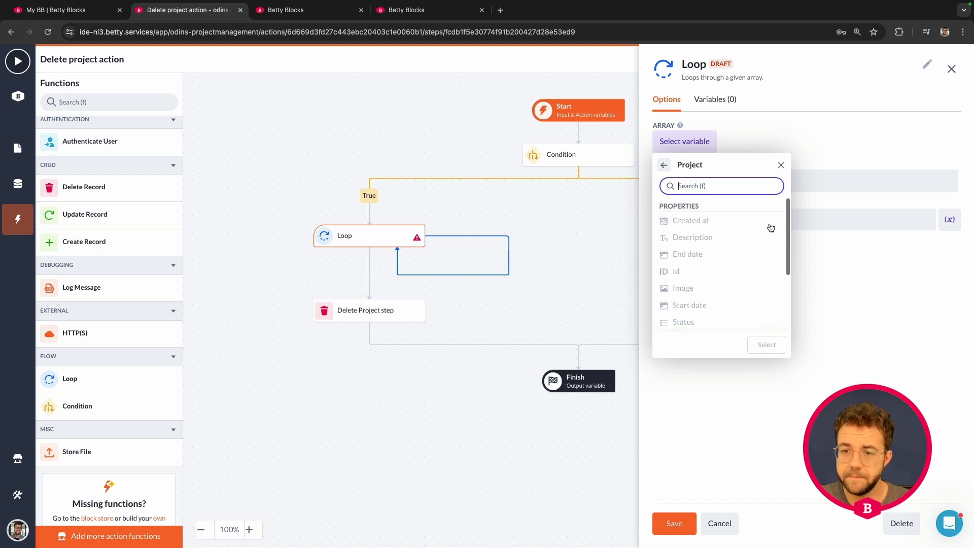
{"action": "scroll", "coordinate": [690, 254], "scroll_direction": "down", "scroll_amount": 3}
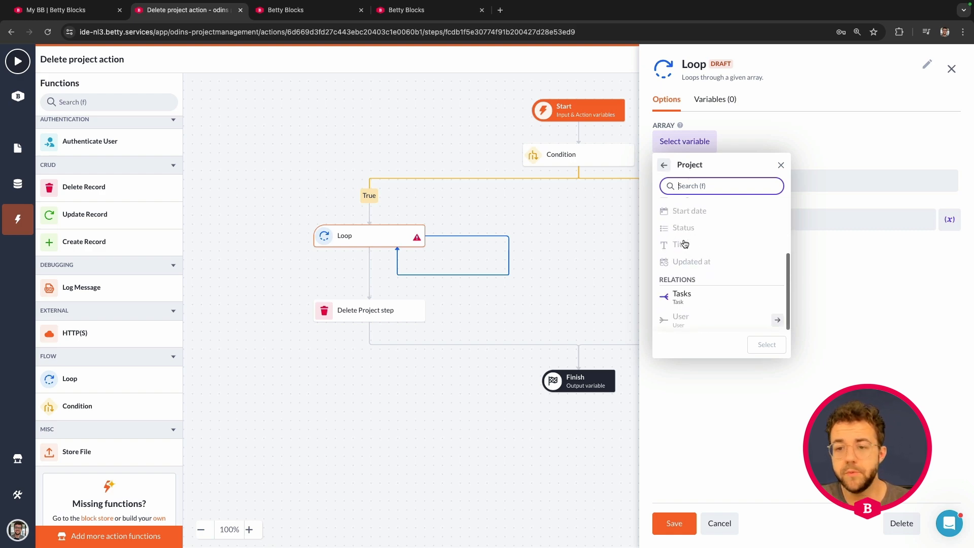
{"action": "left_click", "coordinate": [696, 300]}
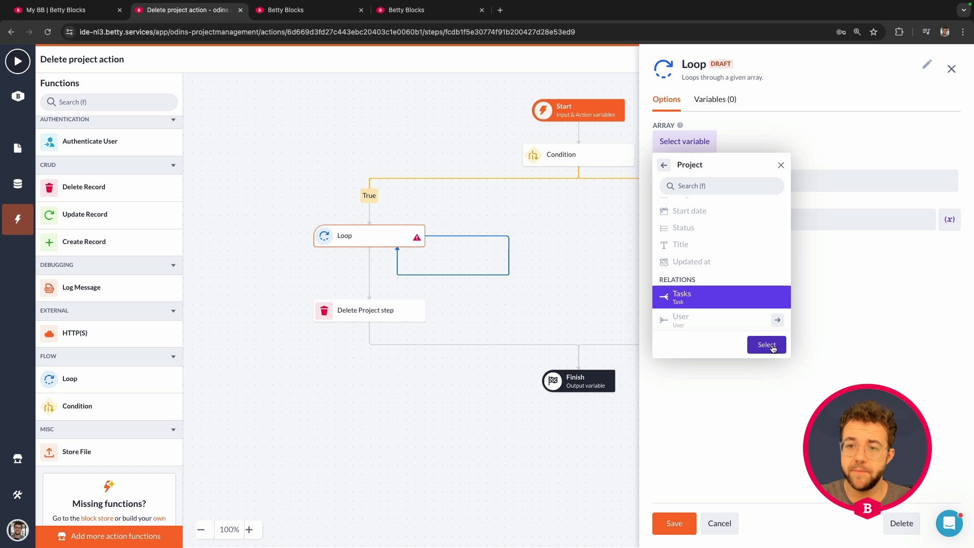
{"action": "left_click", "coordinate": [769, 345]}
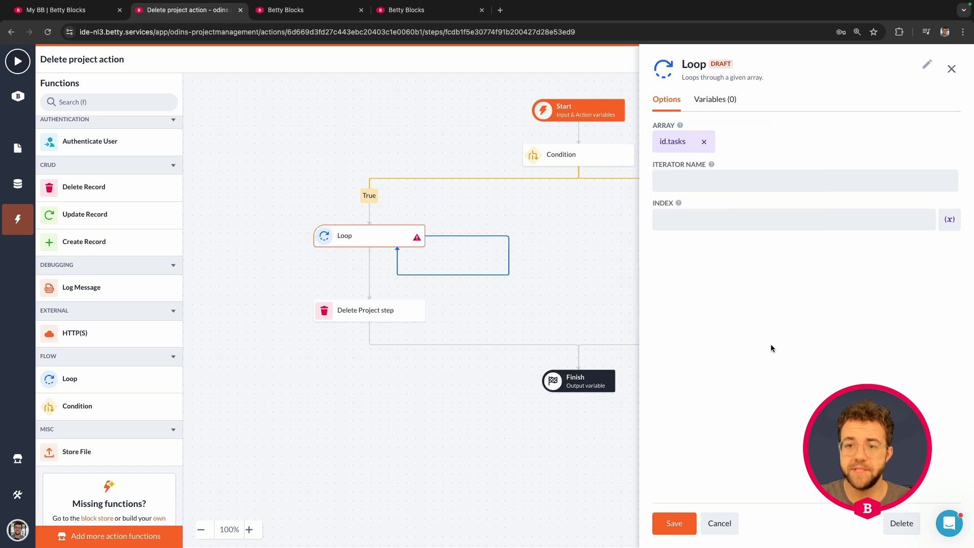
- Name the Loop's iterator "project_task", leave the index empty, save the step, and close its options
{"action": "left_click", "coordinate": [713, 182]}
{"action": "mouse_move", "coordinate": [712, 165]}
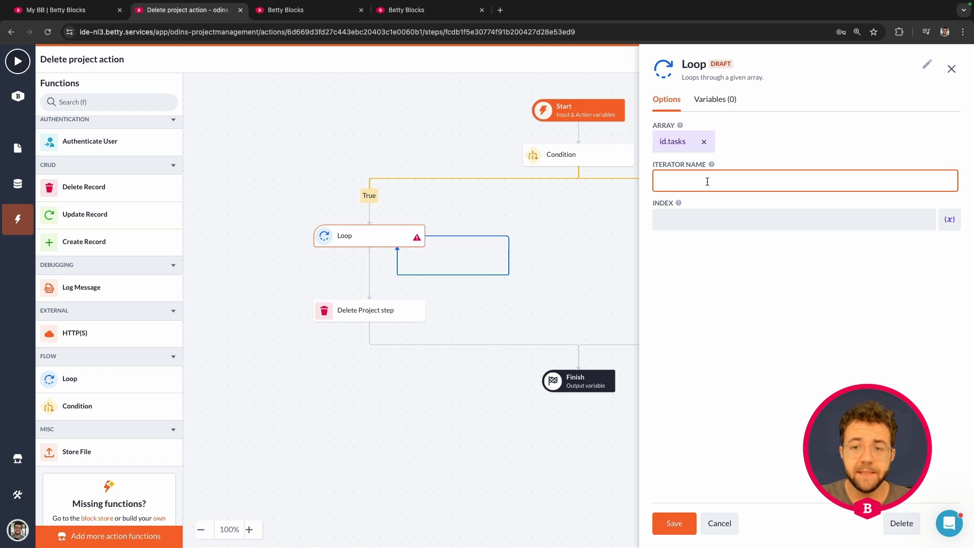
{"action": "type", "text": "pr"}
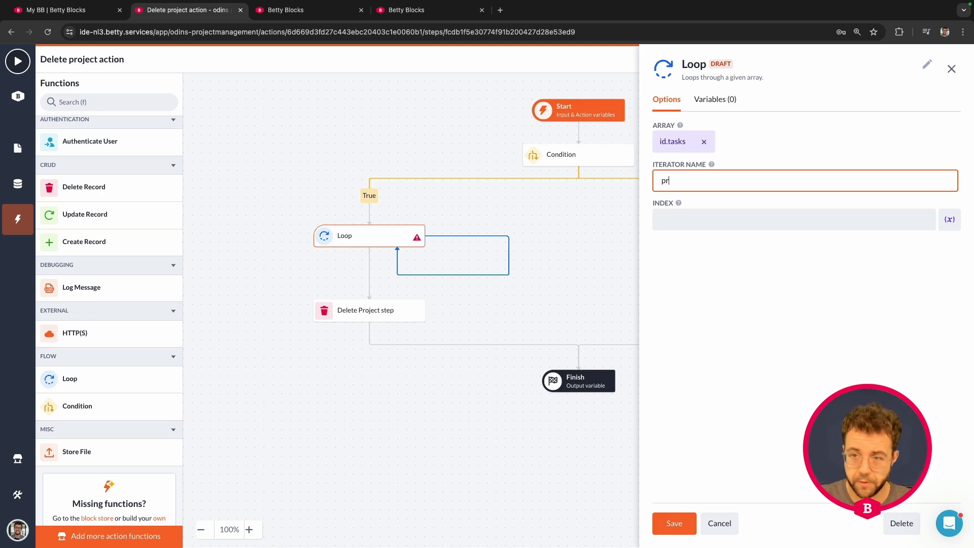
{"action": "type", "text": "oject_task"}
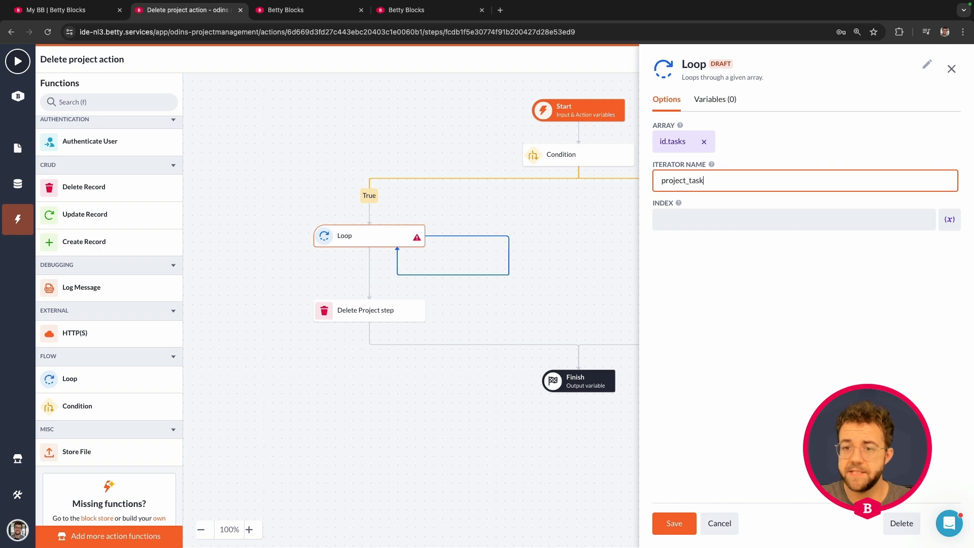
{"action": "left_click", "coordinate": [688, 216]}
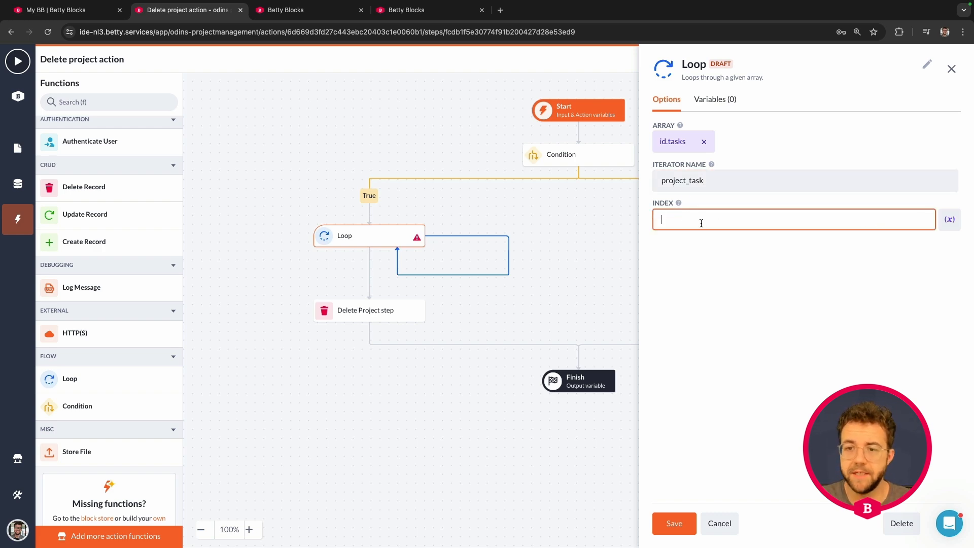
{"action": "left_click", "coordinate": [704, 242]}
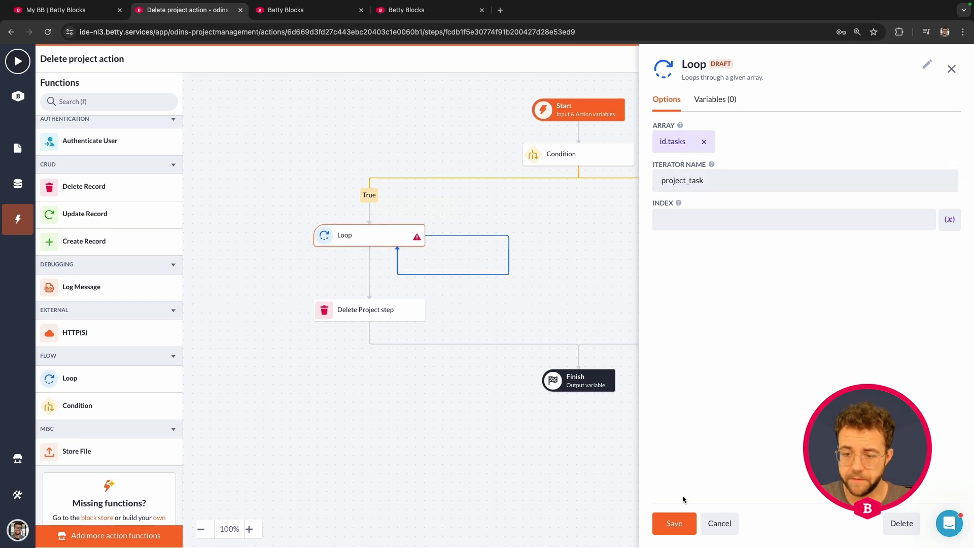
{"action": "left_click", "coordinate": [674, 524]}
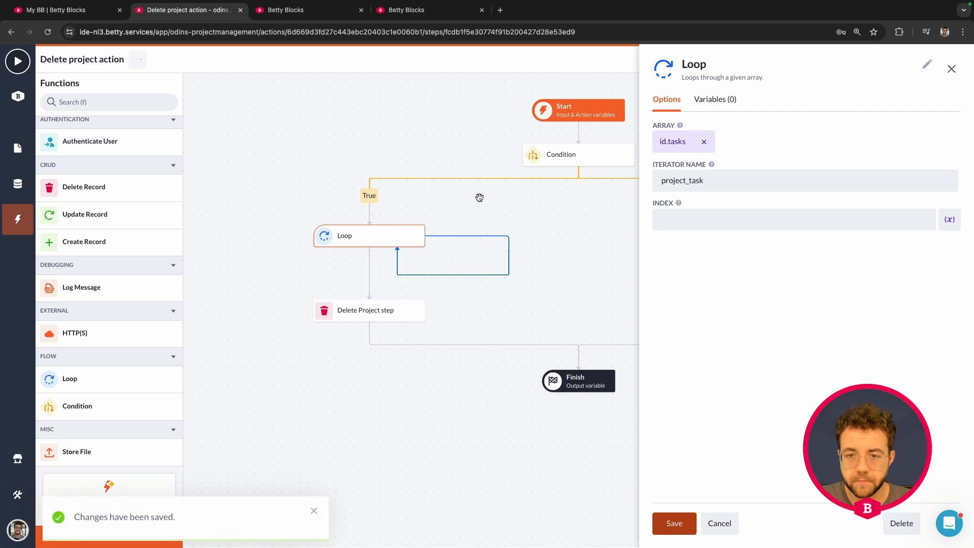
{"action": "left_click", "coordinate": [952, 69]}
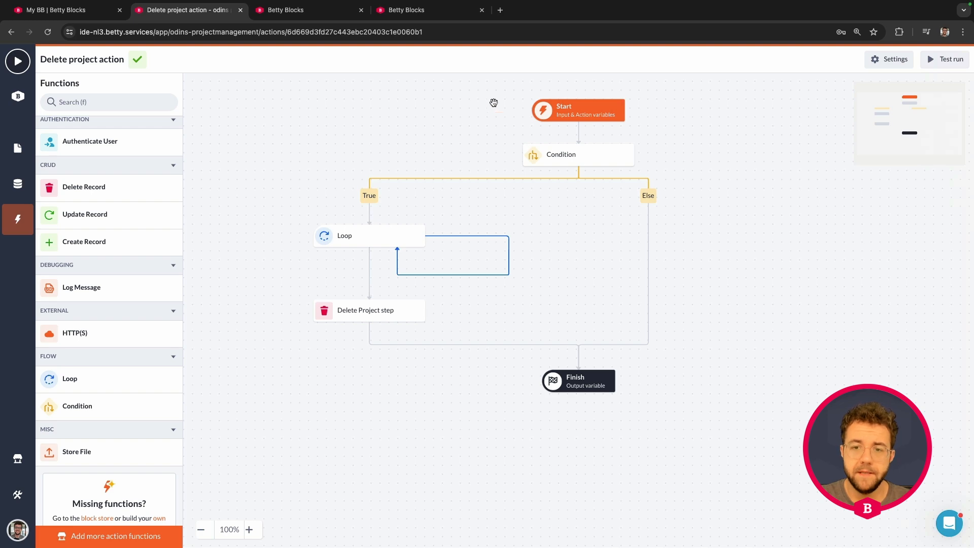
{"action": "left_click_drag", "start_coordinate": [559, 92], "coordinate": [558, 91]}
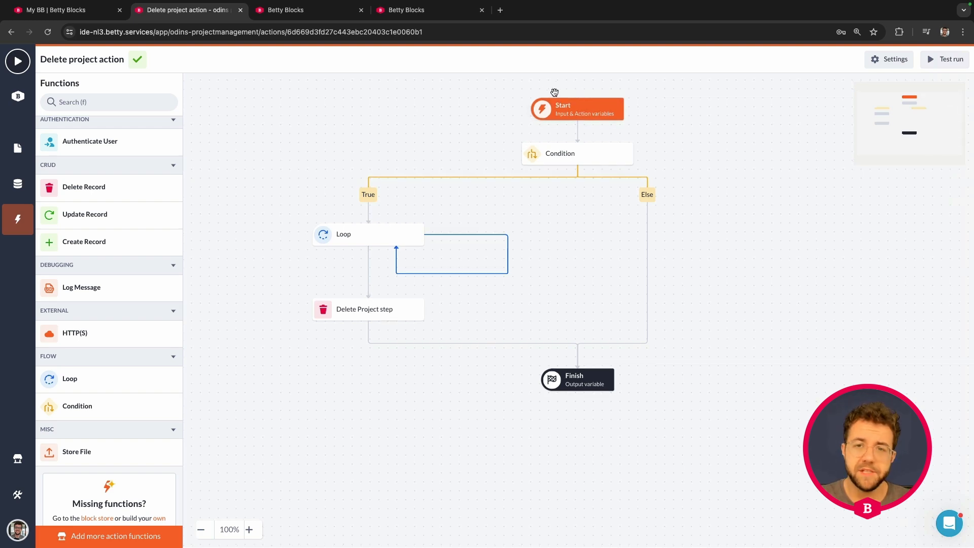
- Add a Delete Record step inside the Loop of the Delete project action and rename it "Delete Task"
{"action": "left_click", "coordinate": [298, 12]}
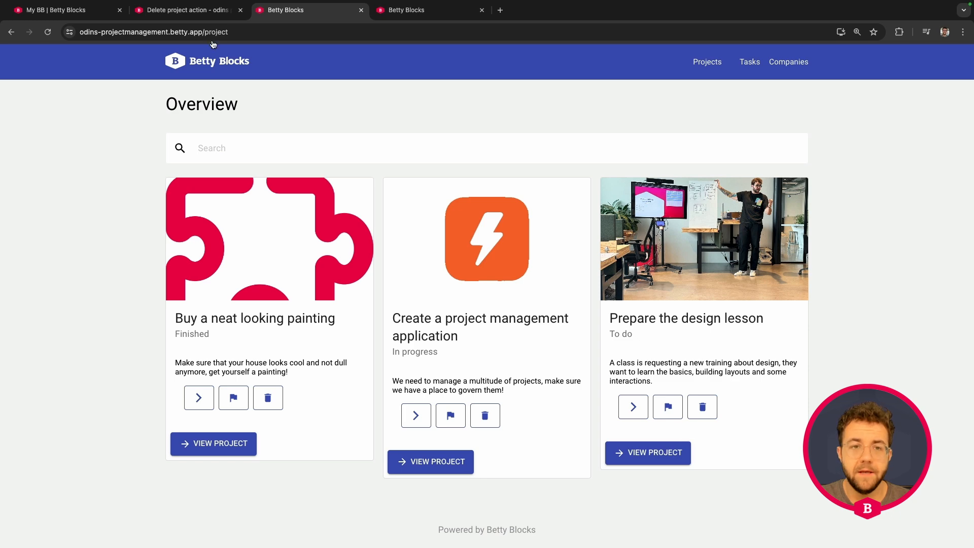
{"action": "left_click", "coordinate": [203, 10]}
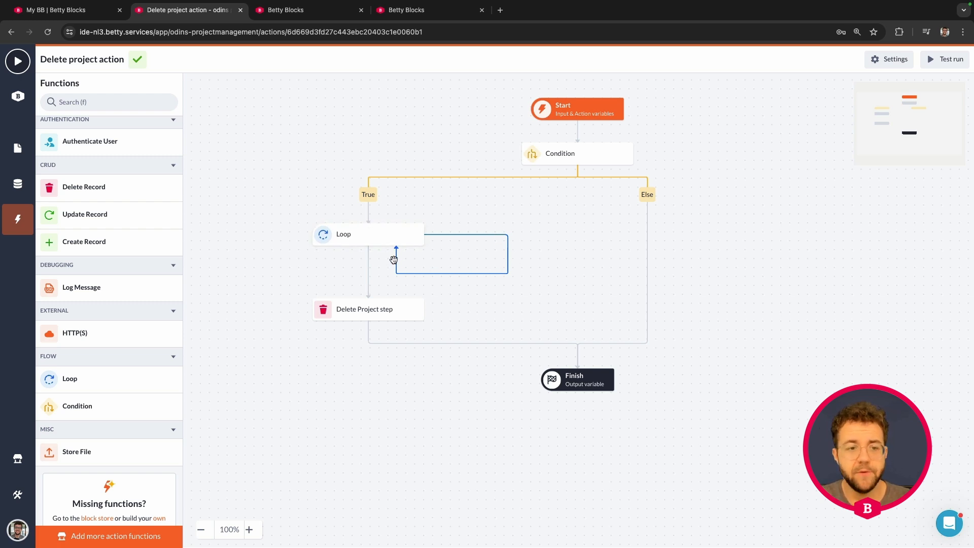
{"action": "left_click_drag", "start_coordinate": [96, 189], "coordinate": [497, 260]}
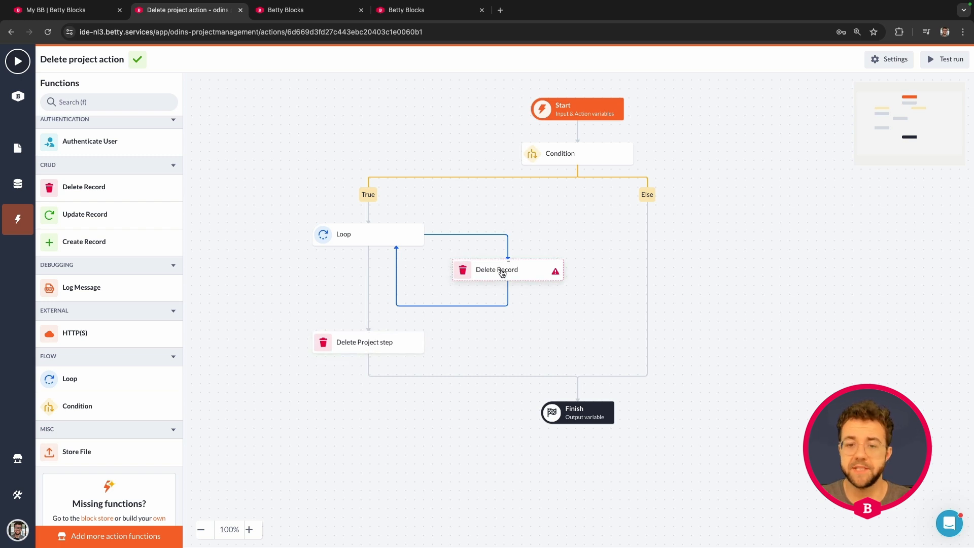
{"action": "left_click", "coordinate": [503, 272]}
{"action": "left_click", "coordinate": [735, 65]}
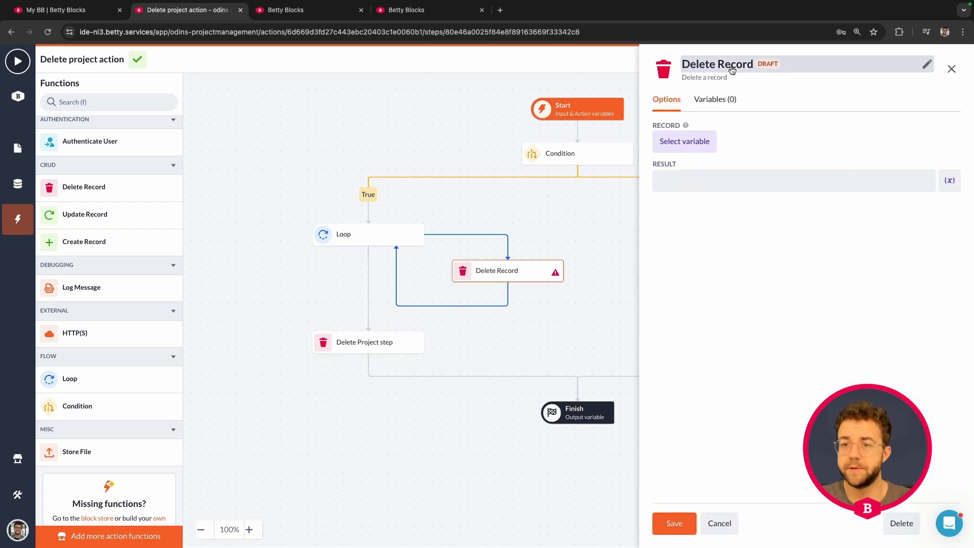
{"action": "double_click", "coordinate": [735, 65]}
{"action": "type", "text": "Tas"}
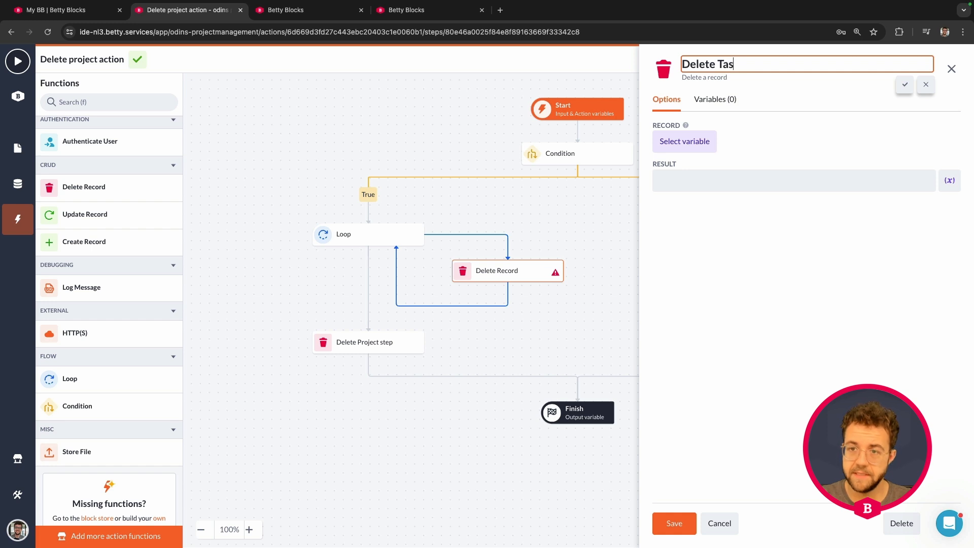
{"action": "type", "text": "k"}
{"action": "left_click", "coordinate": [905, 84]}
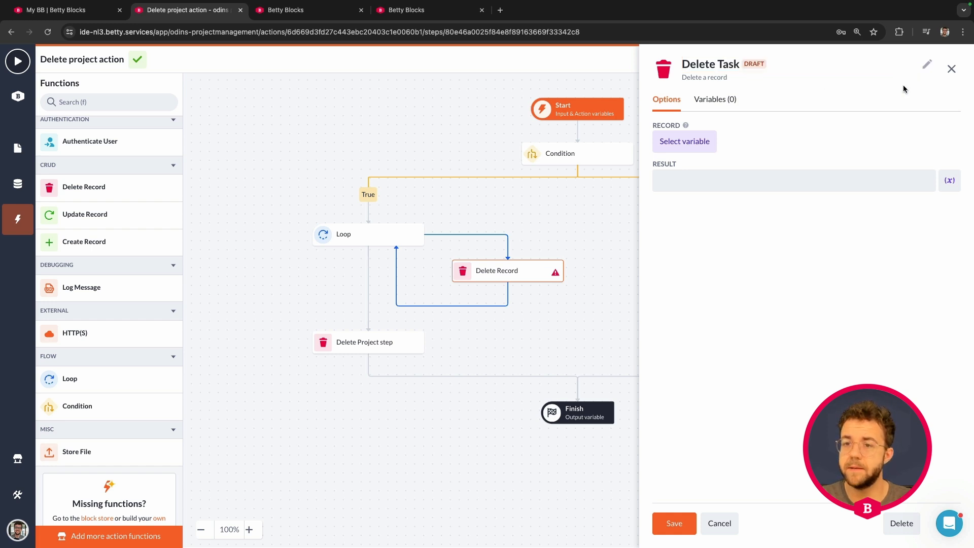
- Set the Delete Task step's record to project_task and its result to "Deleted_task", save the step, and close its options
{"action": "left_click", "coordinate": [690, 146]}
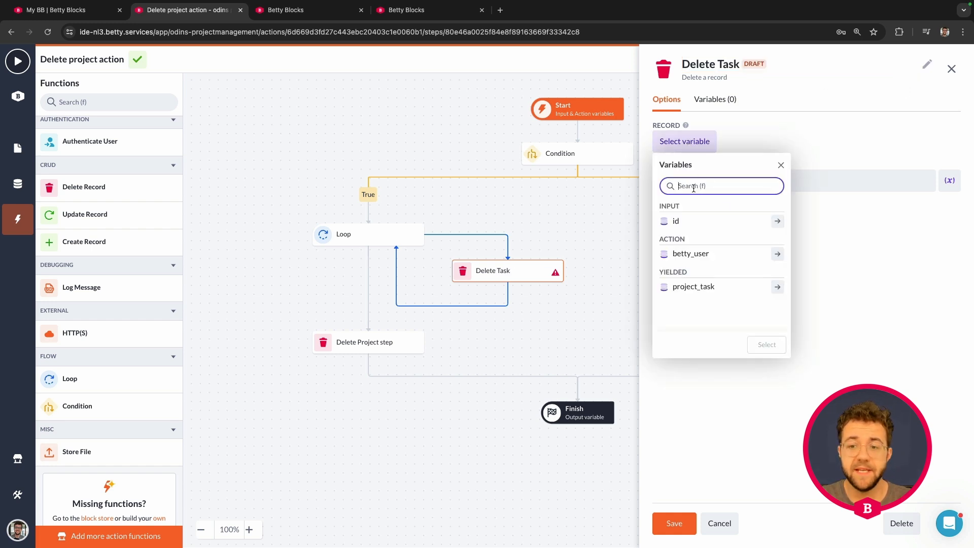
{"action": "left_click", "coordinate": [692, 287]}
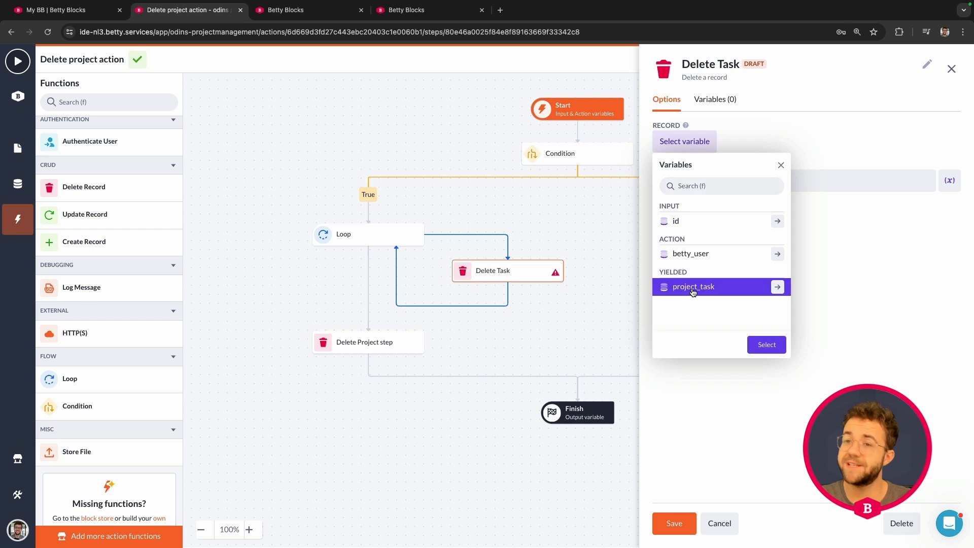
{"action": "left_click", "coordinate": [766, 345]}
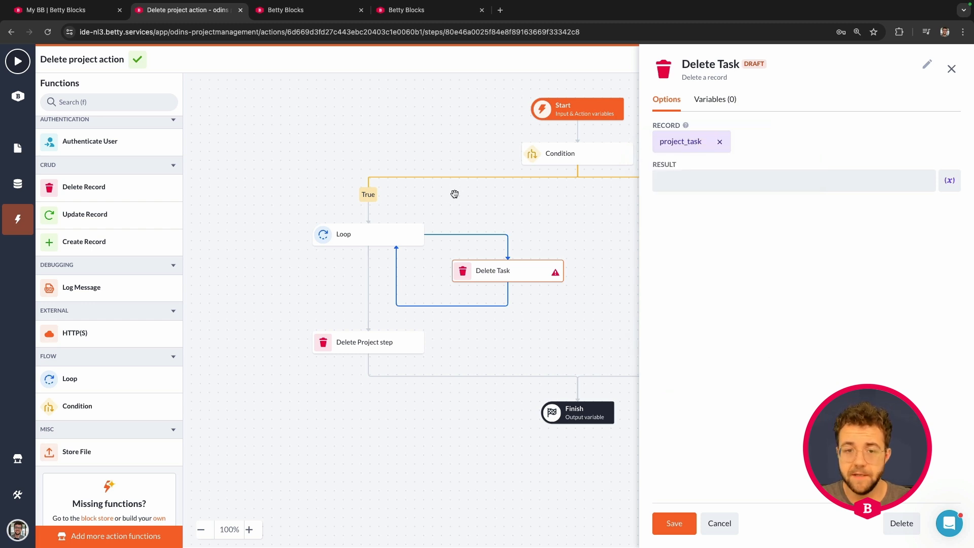
{"action": "left_click", "coordinate": [691, 183]}
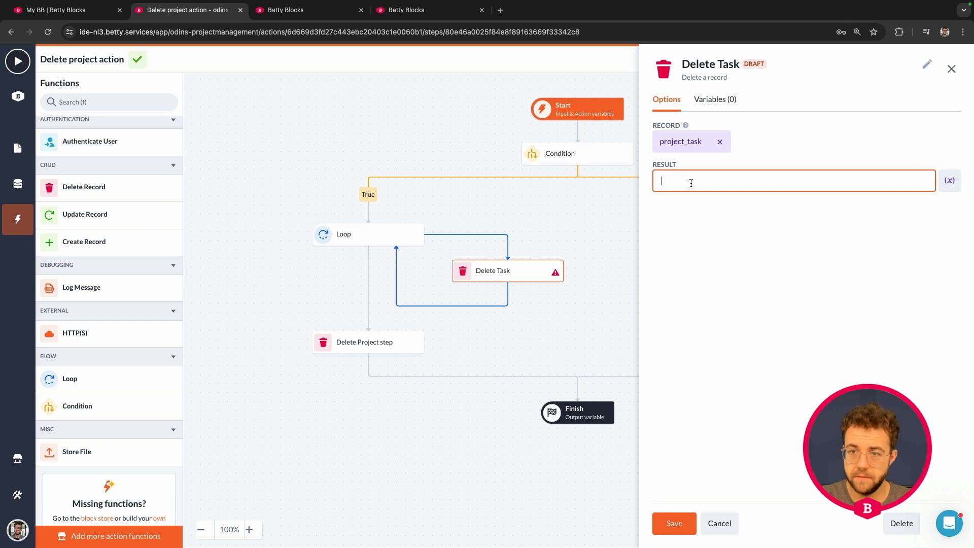
{"action": "type", "text": "Deleted_"}
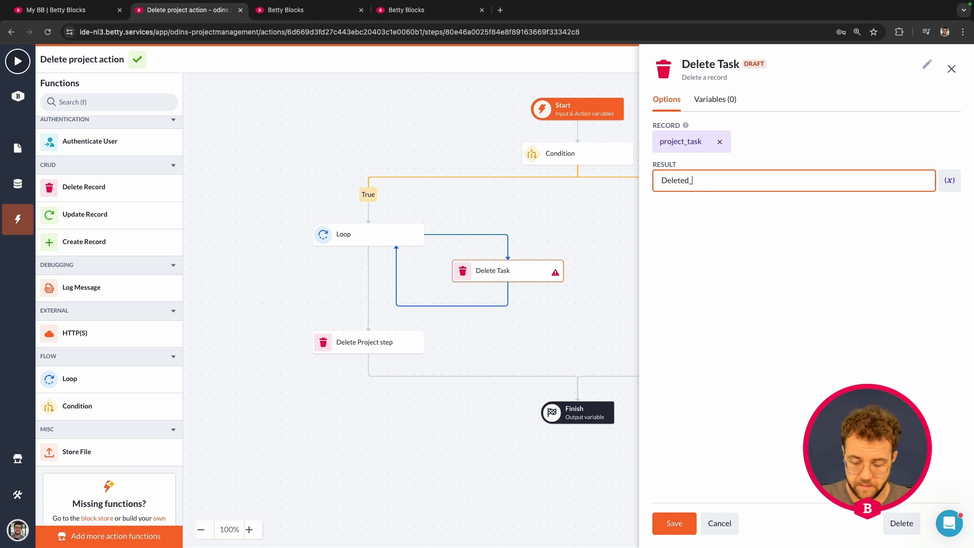
{"action": "type", "text": "task"}
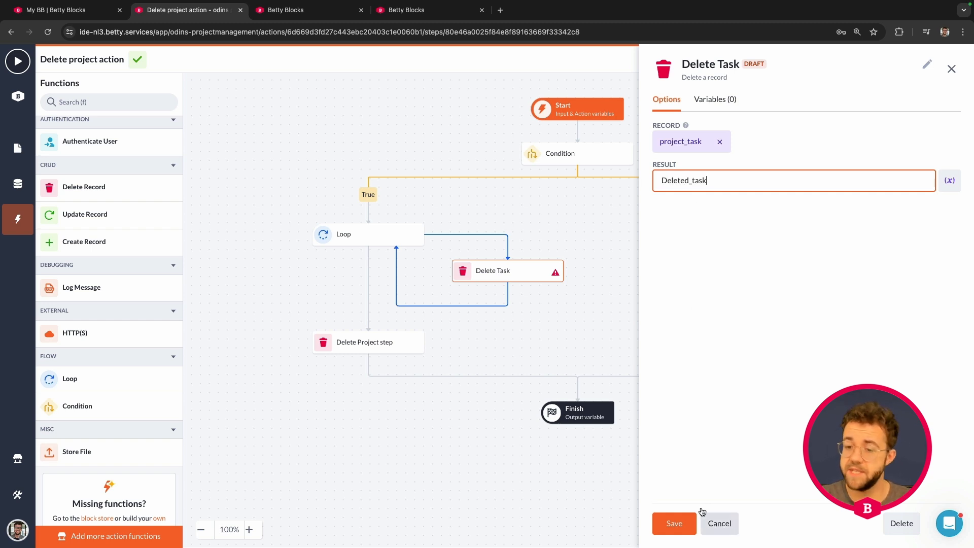
{"action": "left_click", "coordinate": [667, 518]}
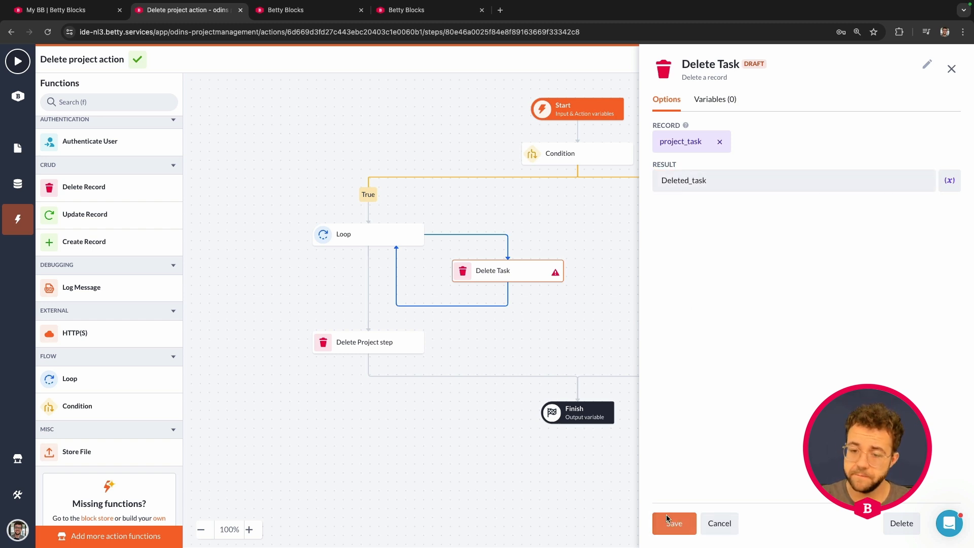
{"action": "left_click", "coordinate": [719, 526]}
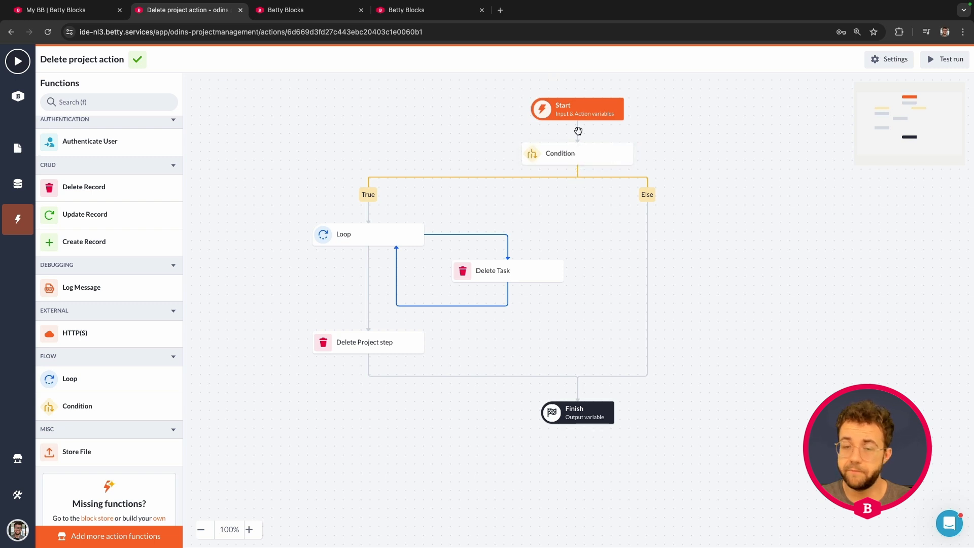
- Review the criteria of the Condition's True path and close its options
{"action": "left_click", "coordinate": [571, 153]}
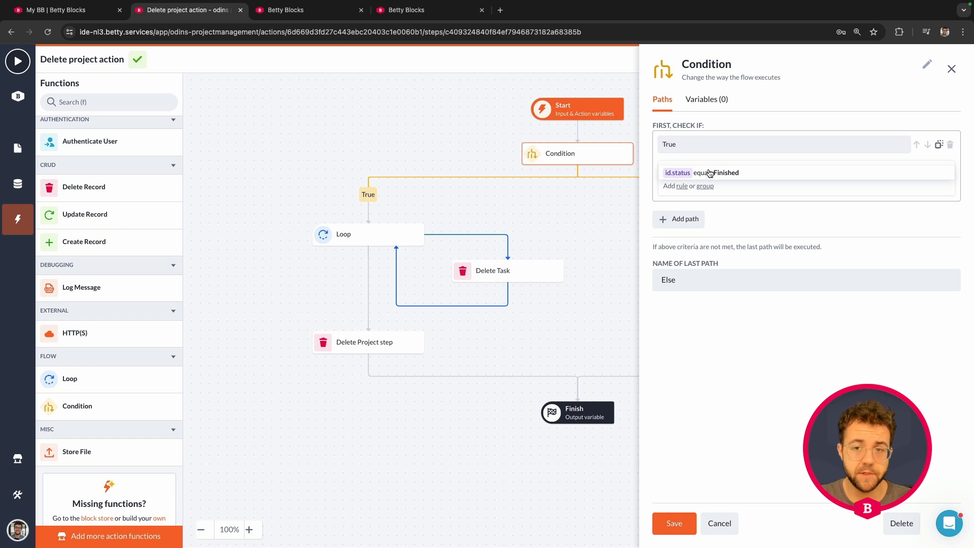
{"action": "left_click", "coordinate": [719, 523]}
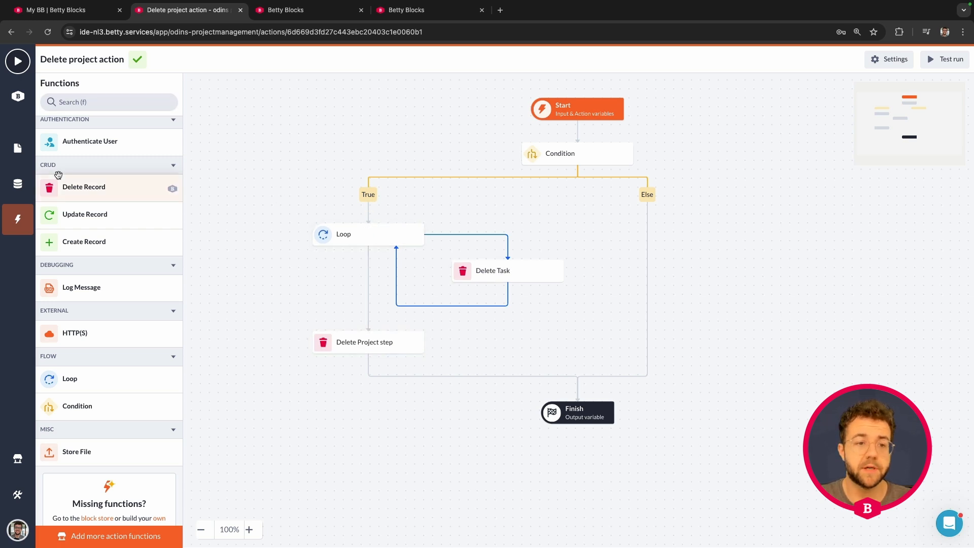
- Switch to the live project management application, review the tasks listed per project, and return to the project overview
{"action": "left_click", "coordinate": [306, 10]}
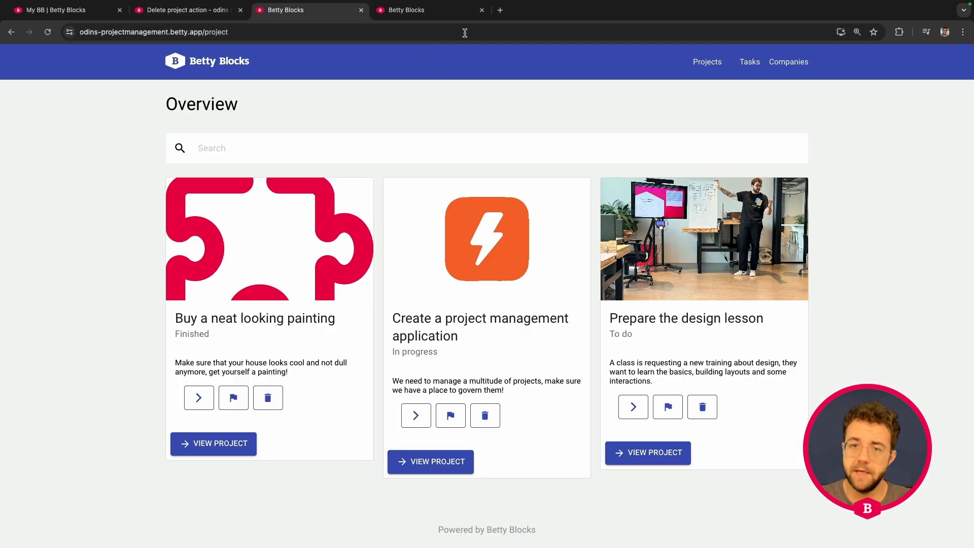
{"action": "left_click", "coordinate": [482, 11]}
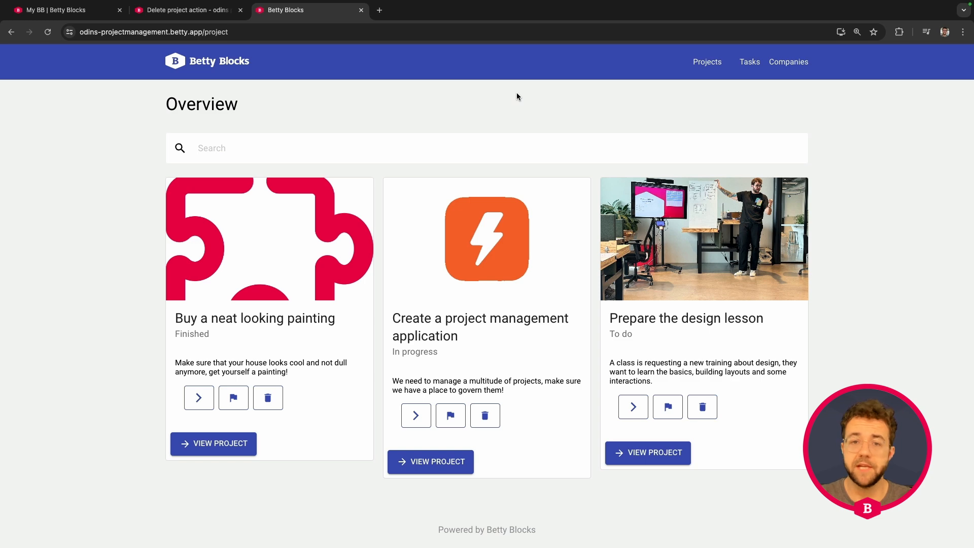
{"action": "left_click", "coordinate": [746, 60]}
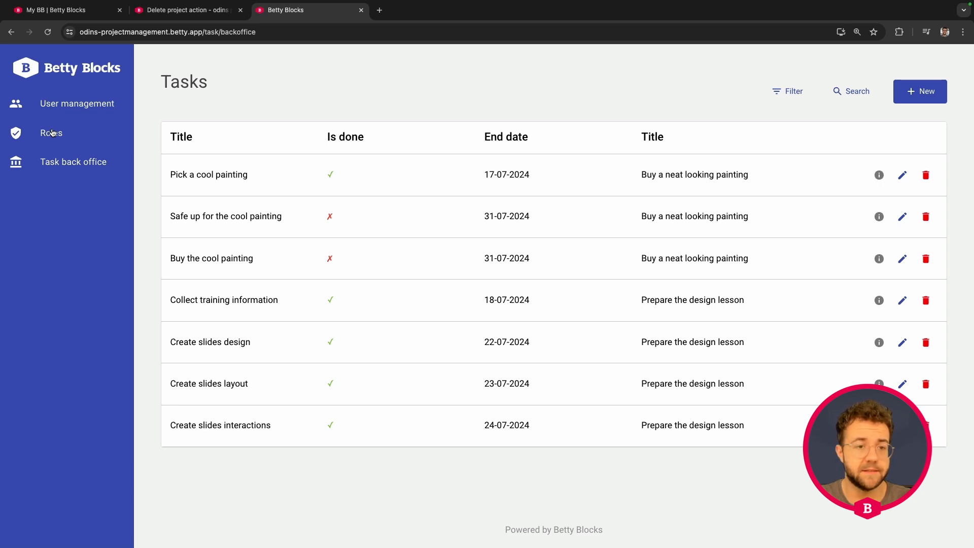
{"action": "left_click", "coordinate": [72, 69]}
{"action": "left_click", "coordinate": [219, 463]}
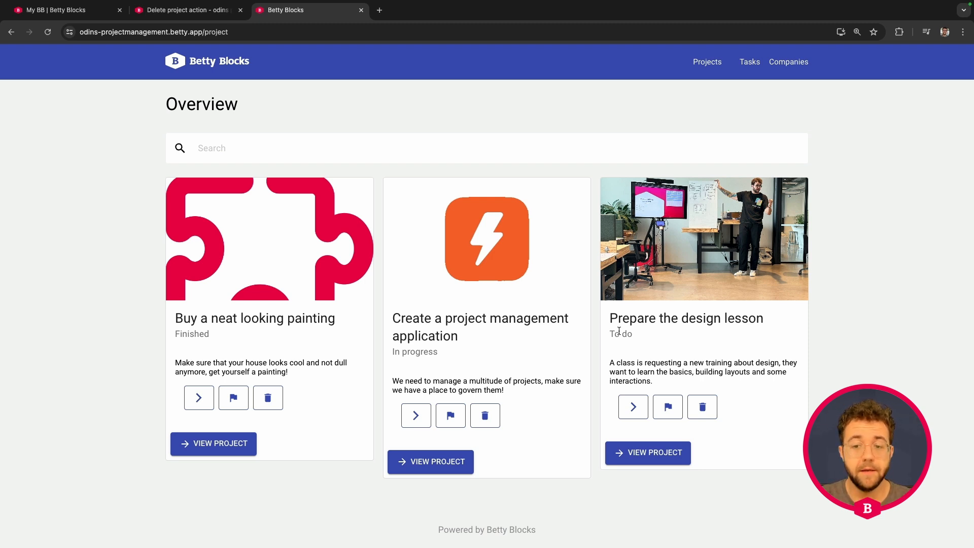
- Set the "Prepare the design lesson" project to In progress and on to Finished, and check its tasks in a separate browser tab
{"action": "left_click", "coordinate": [632, 411]}
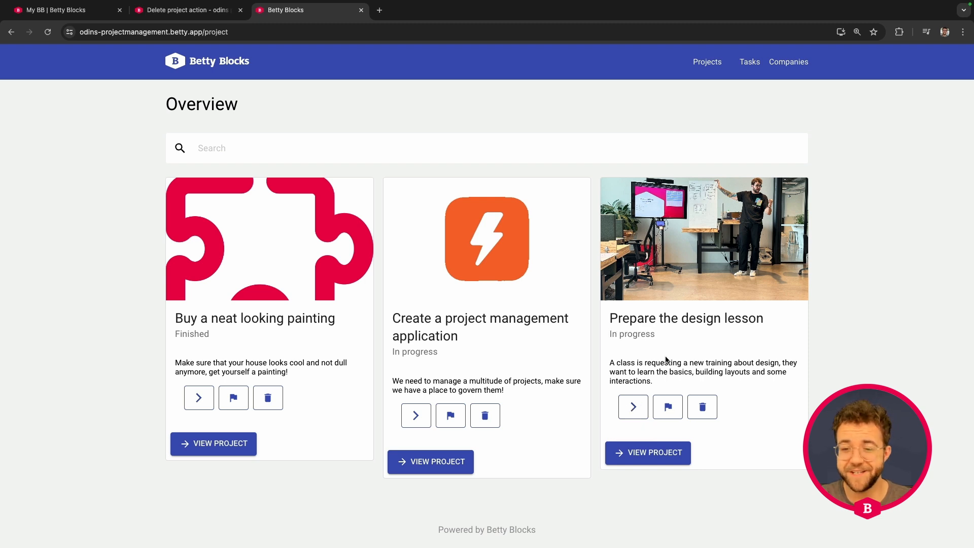
{"action": "left_click", "coordinate": [667, 407]}
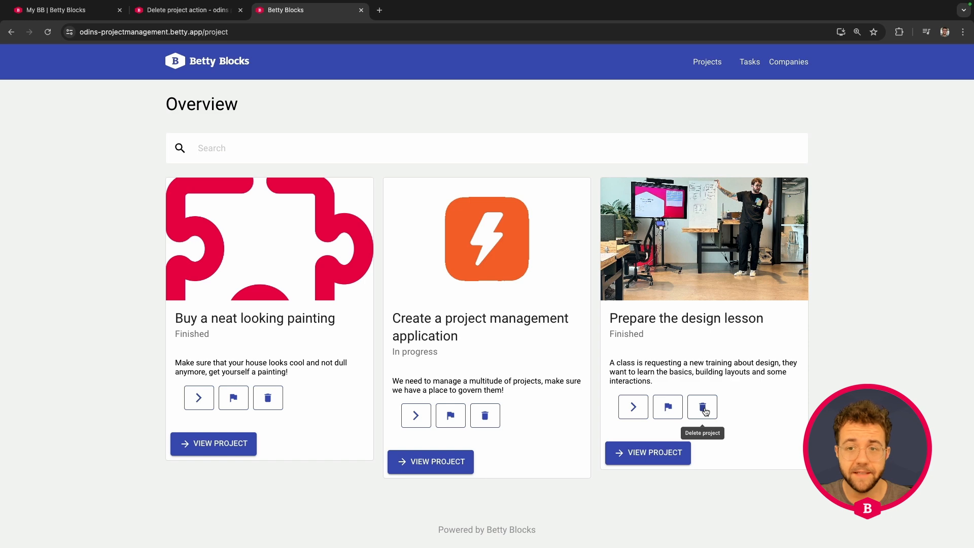
{"action": "middle_click", "coordinate": [749, 65]}
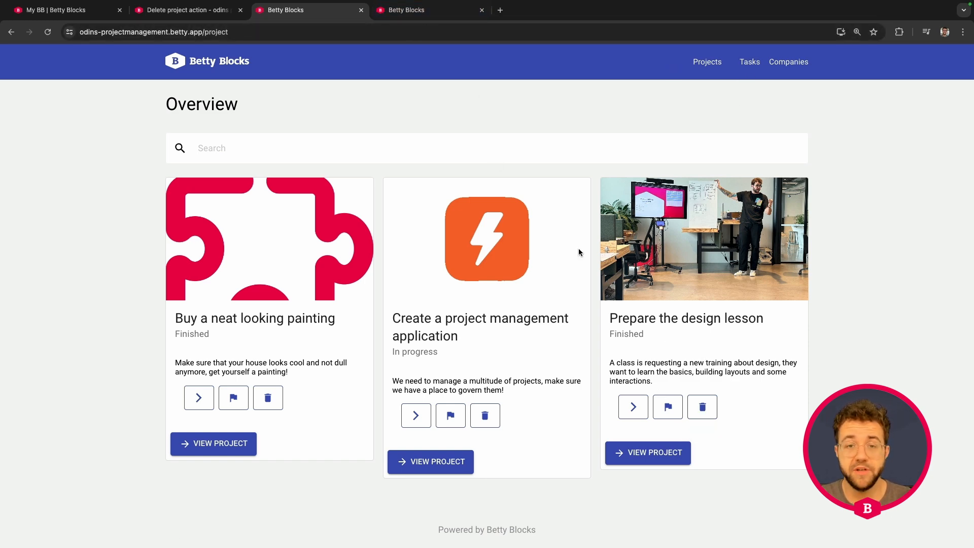
{"action": "left_click", "coordinate": [417, 10]}
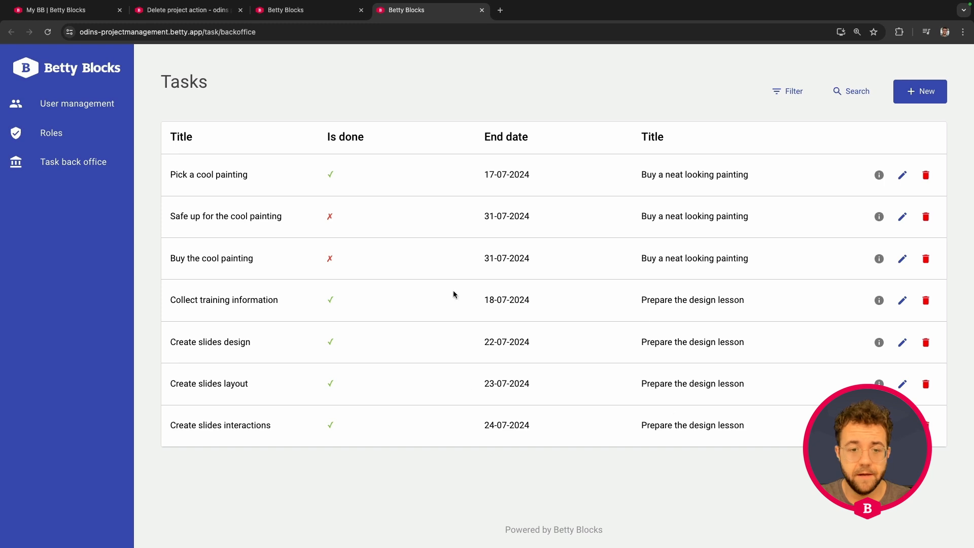
{"action": "left_click", "coordinate": [311, 12]}
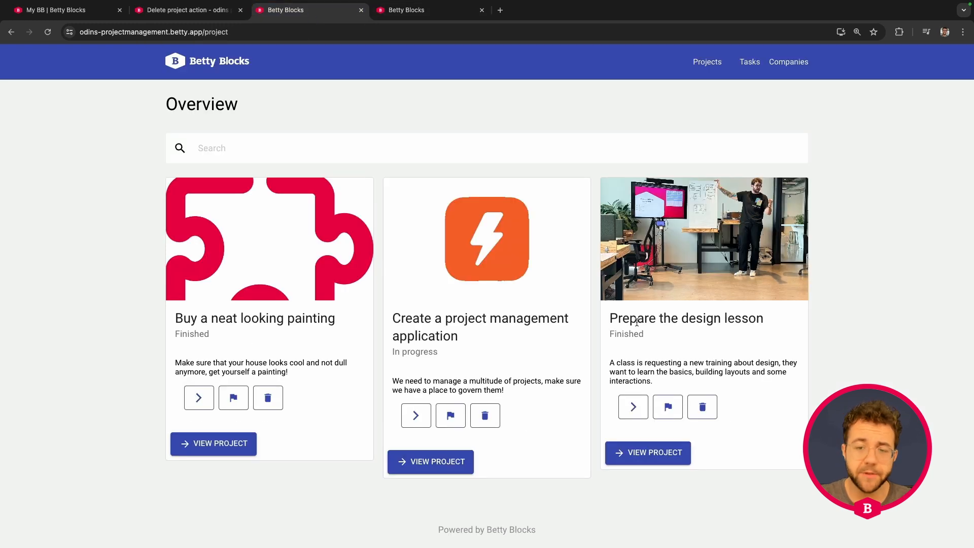
- Delete the "Prepare the design lesson" project and check the Tasks page for its related tasks
{"action": "left_click", "coordinate": [707, 412]}
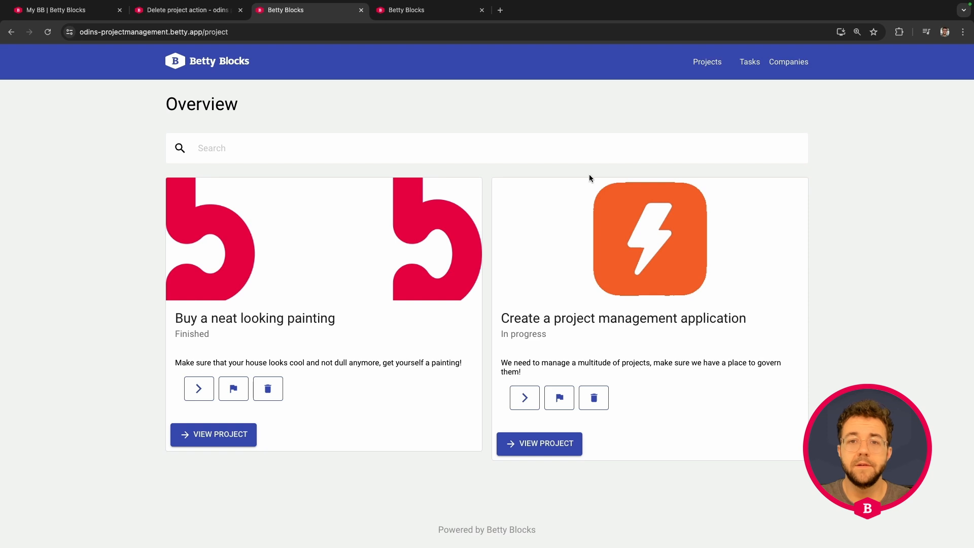
{"action": "left_click", "coordinate": [482, 10]}
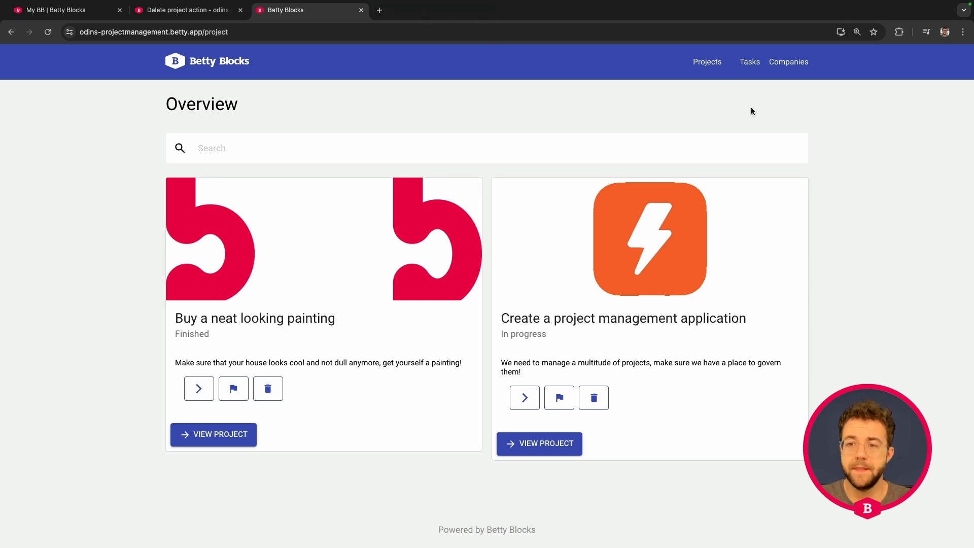
{"action": "left_click", "coordinate": [749, 63]}
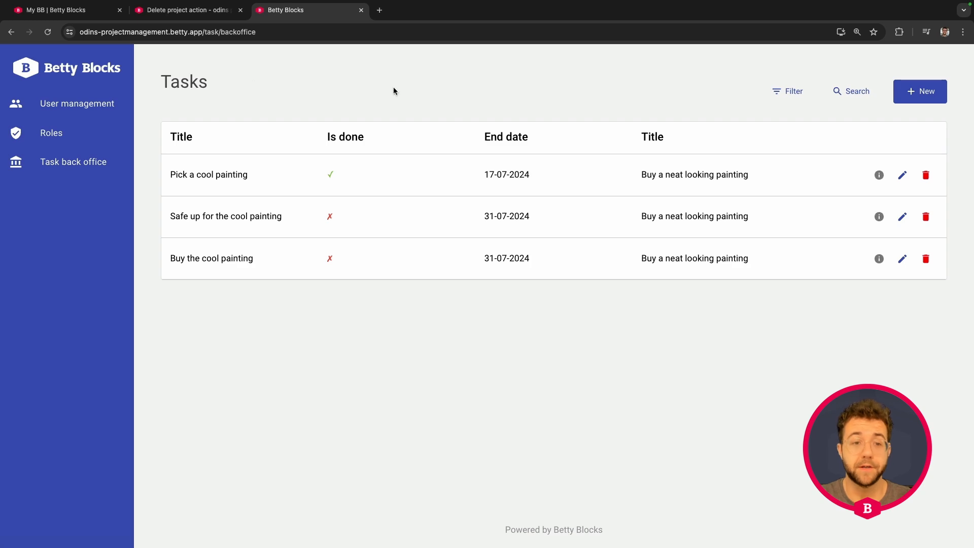
- Return the live application to its home page and switch to the Betty Blocks IDE's application dashboard
{"action": "left_click", "coordinate": [62, 69]}
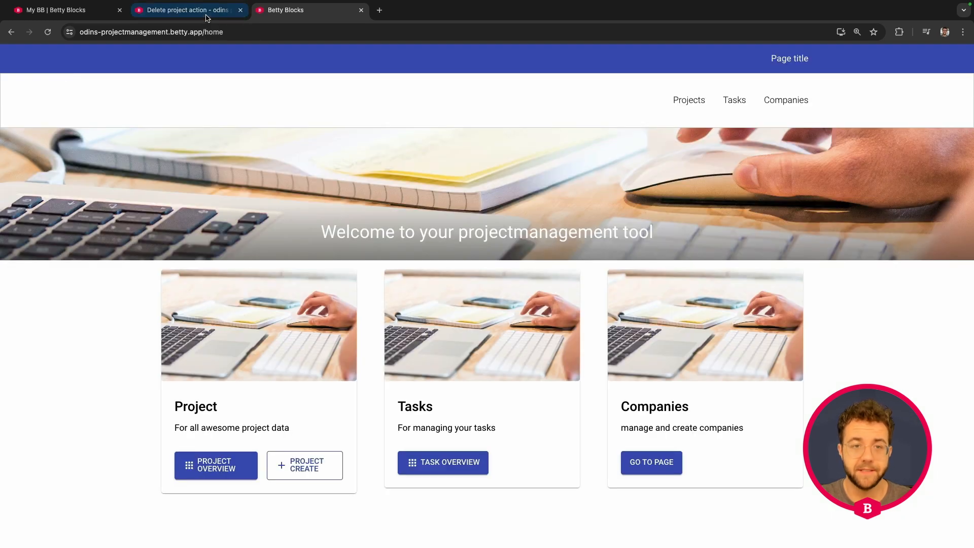
{"action": "left_click", "coordinate": [206, 18]}
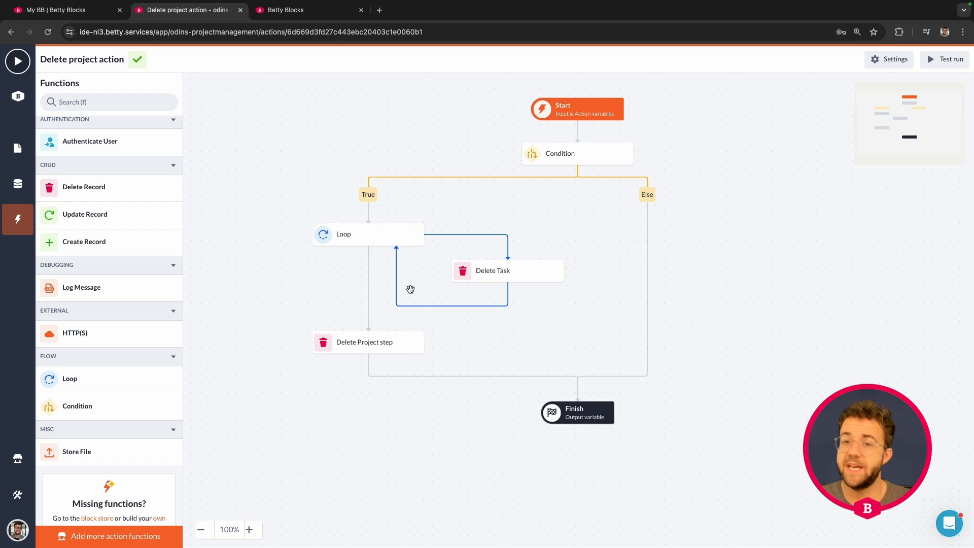
{"action": "left_click", "coordinate": [18, 96]}
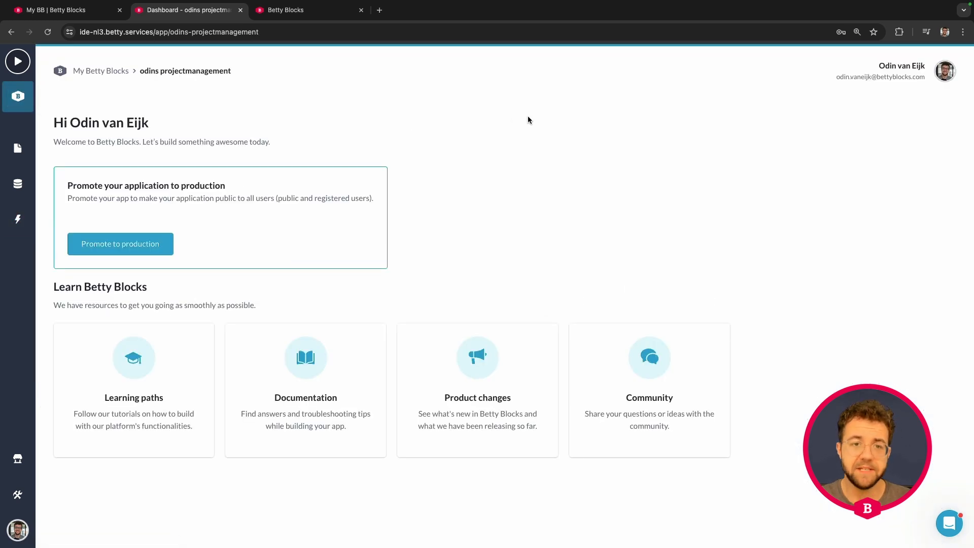